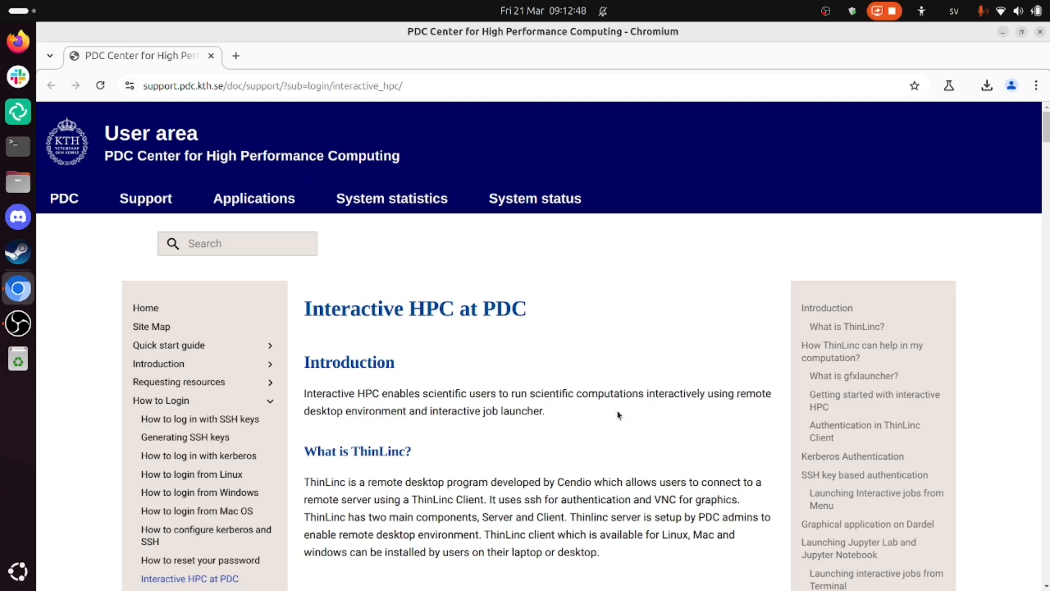
# Step: Skim the Interactive HPC at PDC guide, from the introduction through ThinLinc client authentication to launching interactive jobs
pyautogui.scroll(-1, 619, 415)
pyautogui.moveTo(304, 276); pyautogui.dragTo(524, 278)
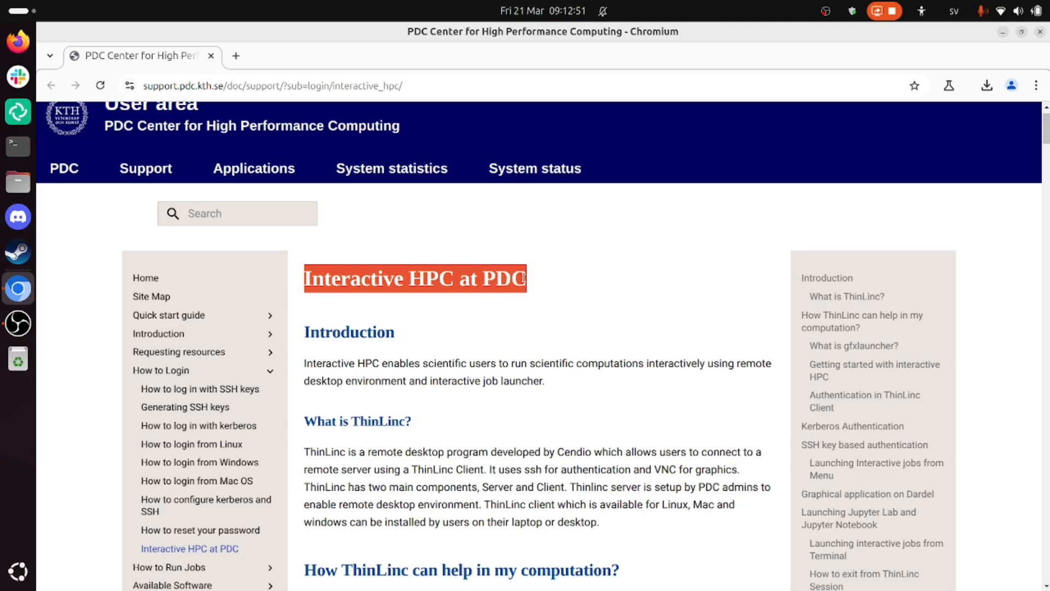
pyautogui.click(532, 364)
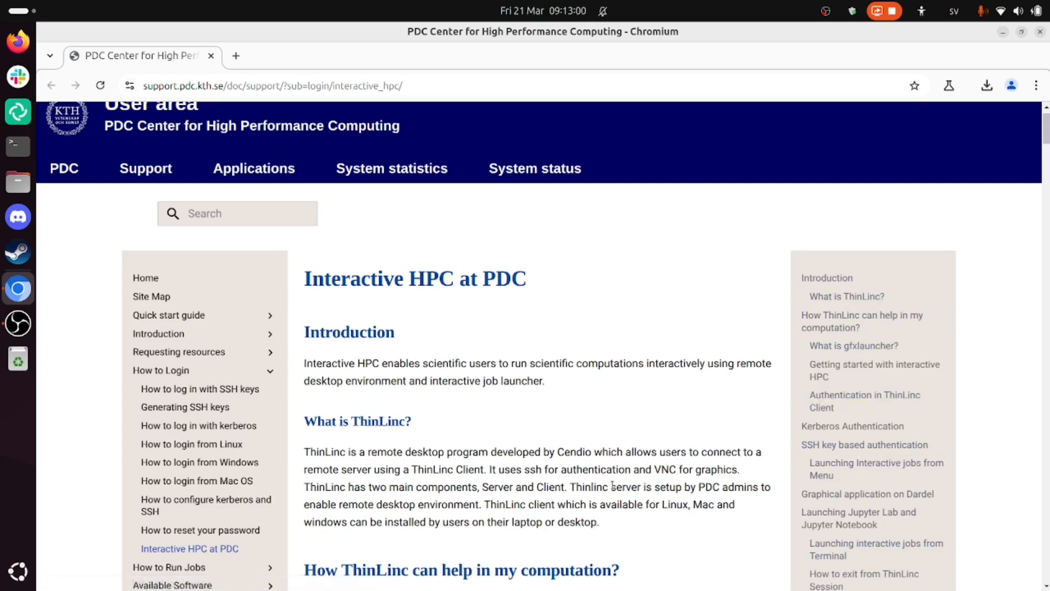
pyautogui.scroll(-4, 612, 485)
pyautogui.scroll(-15, 612, 485)
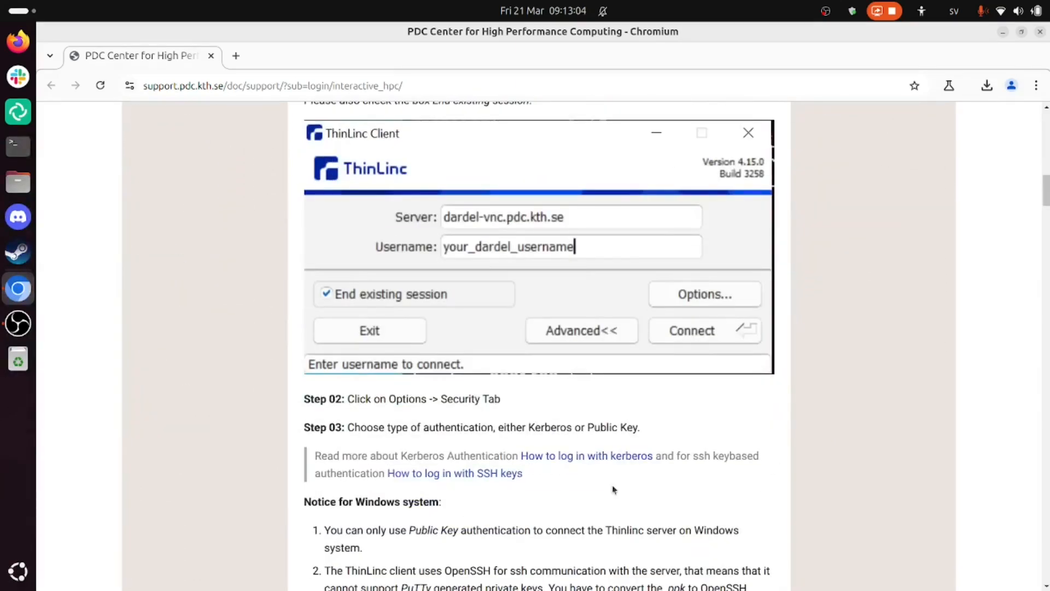
pyautogui.scroll(-8, 537, 405)
pyautogui.scroll(-12, 536, 405)
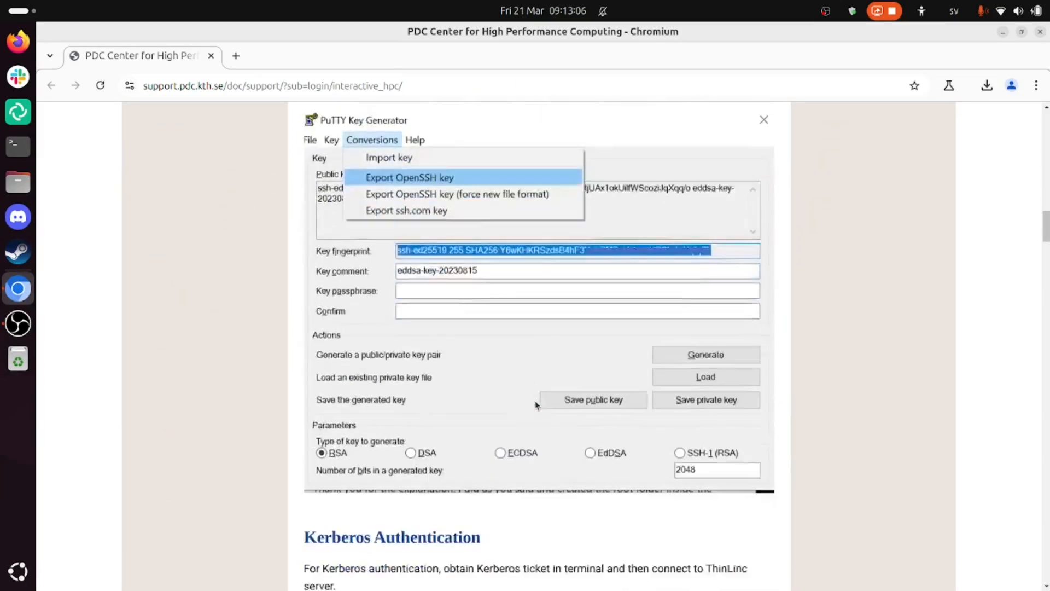
pyautogui.scroll(-1, 559, 317)
pyautogui.scroll(-18, 559, 313)
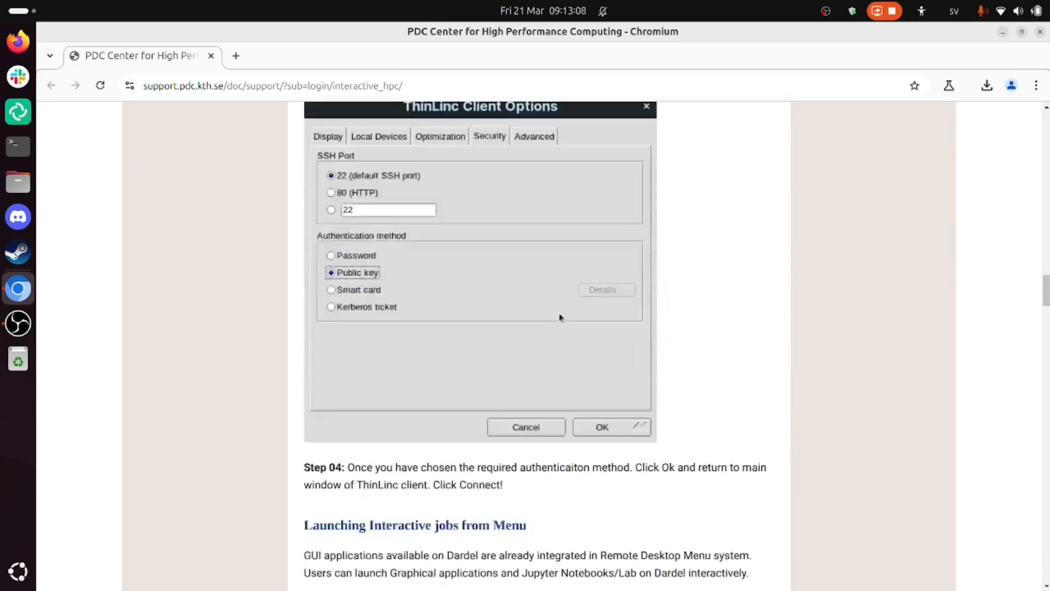
pyautogui.scroll(-8, 469, 373)
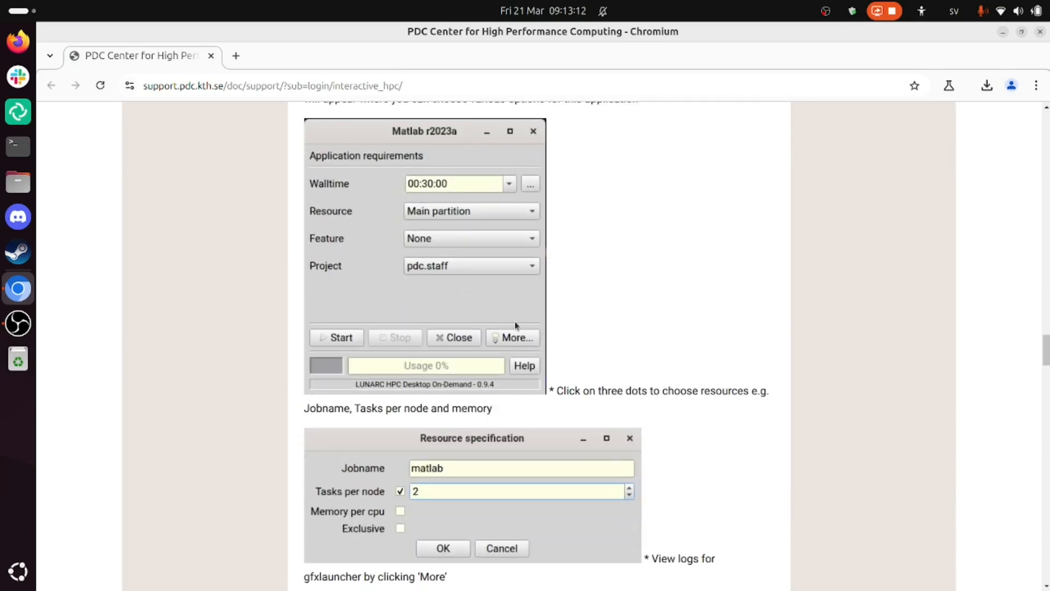
pyautogui.scroll(-13, 517, 327)
pyautogui.scroll(-1, 516, 325)
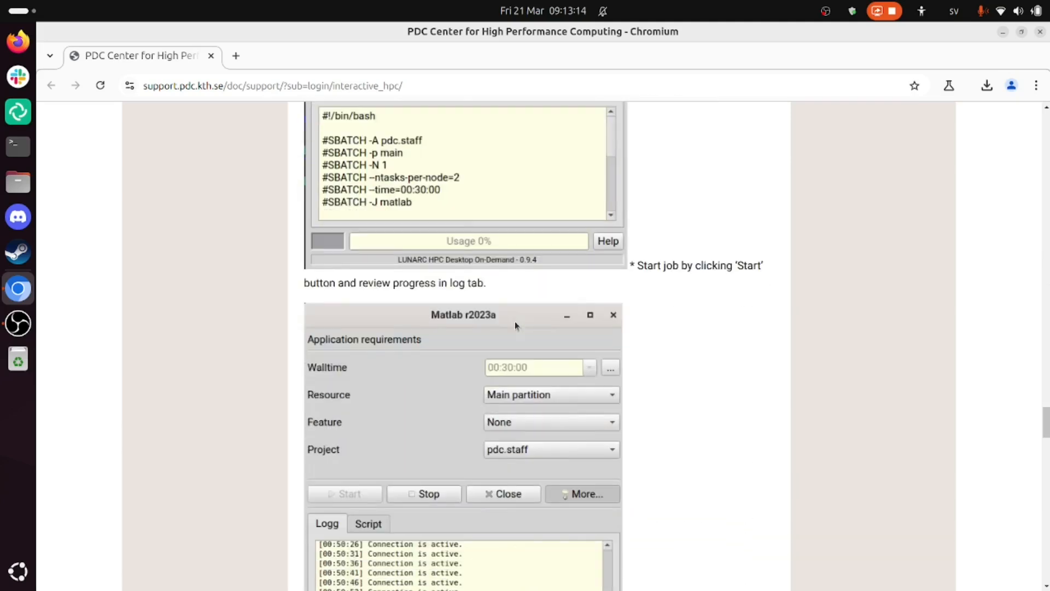
pyautogui.scroll(20, 516, 326)
pyautogui.scroll(15, 516, 326)
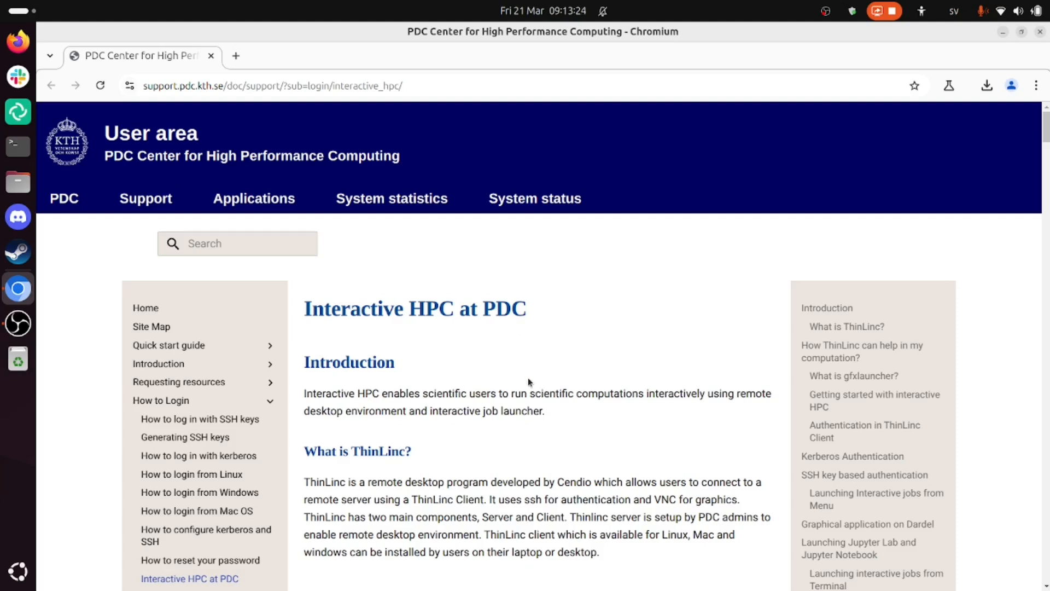
# Step: Read the guide's sections on ThinLinc, gfxlauncher, getting started with interactive HPC, and authentication in ThinLinc Client
pyautogui.scroll(-2, 528, 381)
pyautogui.moveTo(344, 280); pyautogui.dragTo(421, 388)
pyautogui.click(348, 366)
pyautogui.moveTo(316, 354); pyautogui.dragTo(420, 387)
pyautogui.scroll(-3, 420, 388)
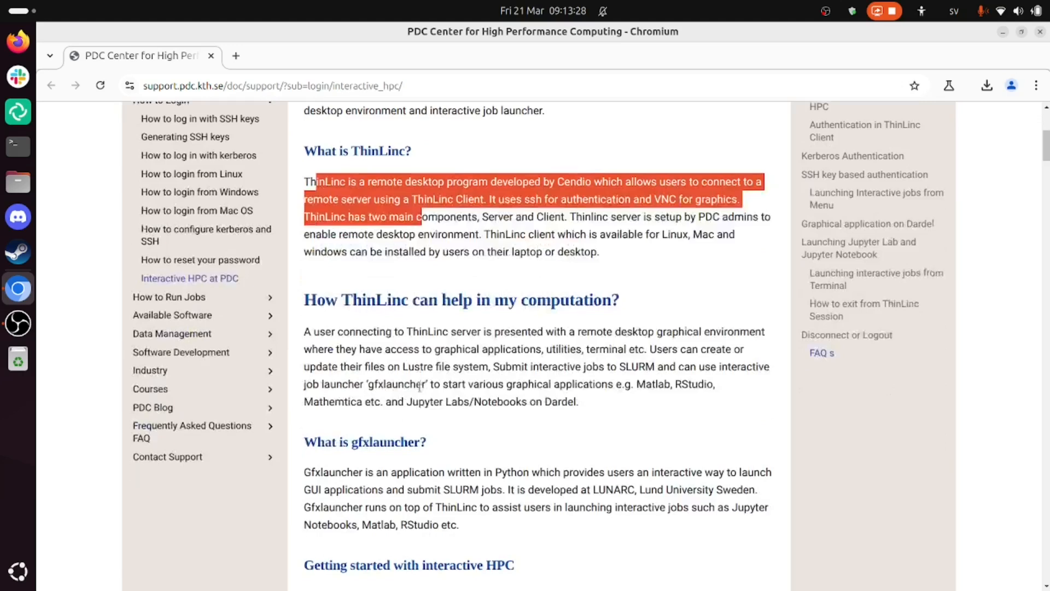
pyautogui.moveTo(349, 330); pyautogui.dragTo(487, 399)
pyautogui.click(496, 342)
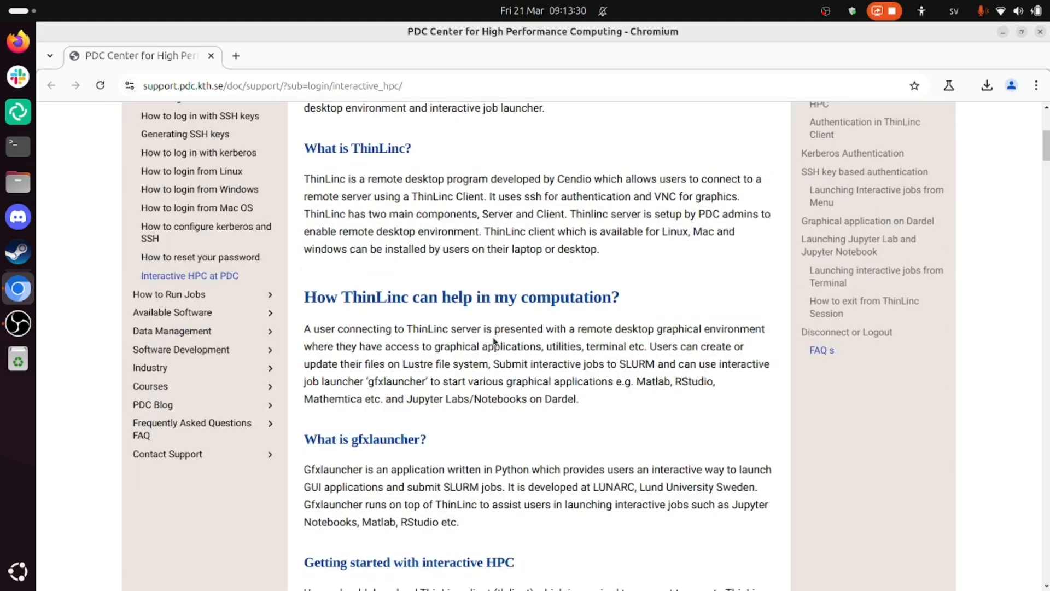
pyautogui.scroll(-5, 496, 342)
pyautogui.moveTo(353, 216); pyautogui.dragTo(483, 296)
pyautogui.scroll(-2, 483, 296)
pyautogui.moveTo(304, 225); pyautogui.dragTo(438, 260)
pyautogui.scroll(-3, 385, 241)
pyautogui.moveTo(363, 218); pyautogui.dragTo(441, 251)
pyautogui.click(436, 251)
pyautogui.moveTo(332, 187); pyautogui.dragTo(460, 253)
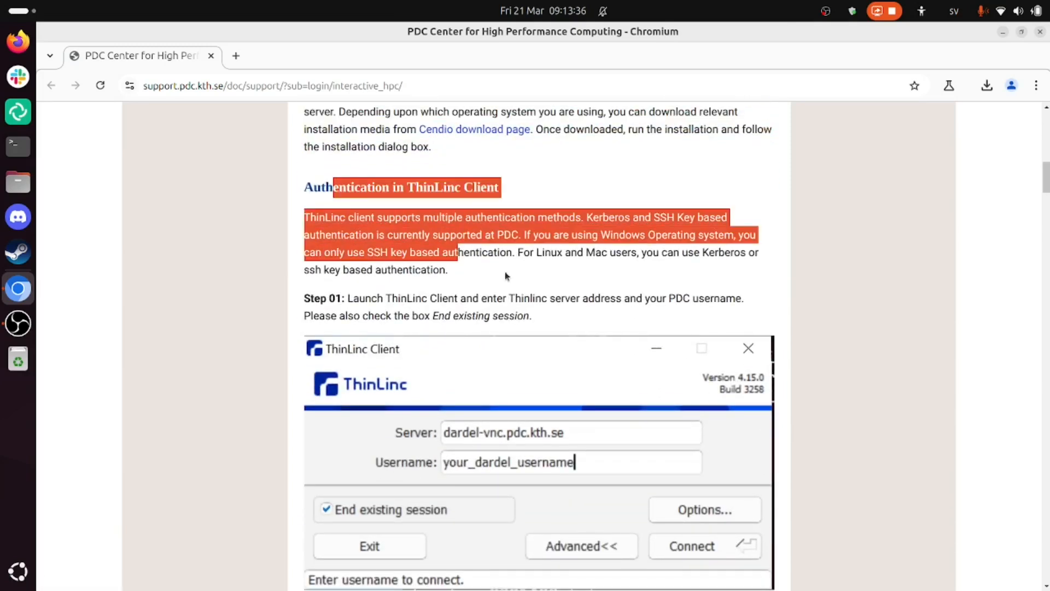
pyautogui.click(505, 271)
pyautogui.scroll(-2, 519, 279)
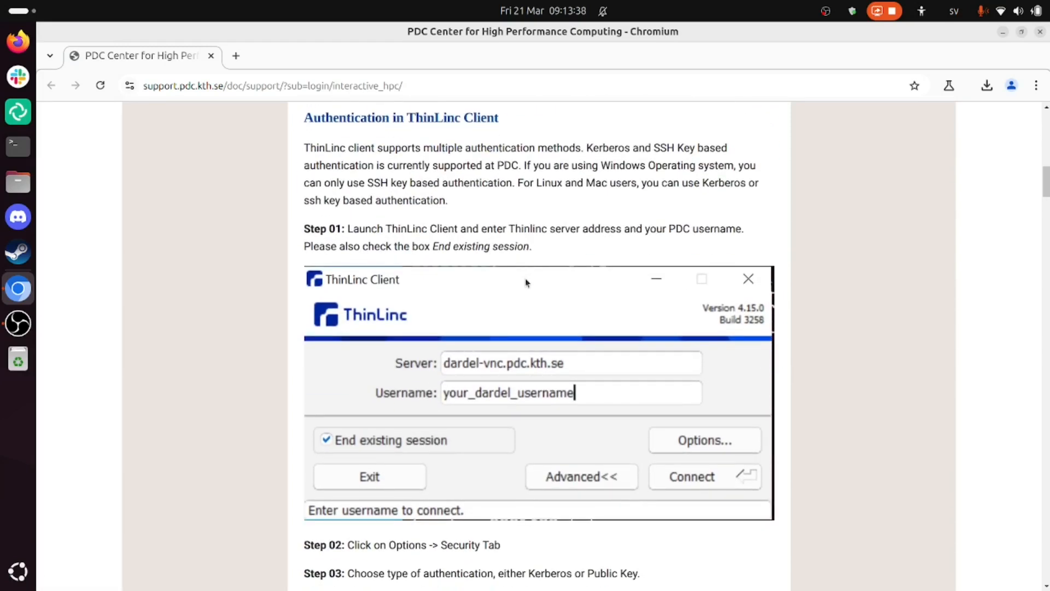
# Step: Enlarge the guide page to 110% and tile the browser window to half the screen with Step 01 in view
pyautogui.hotkey('ctrl', '+')
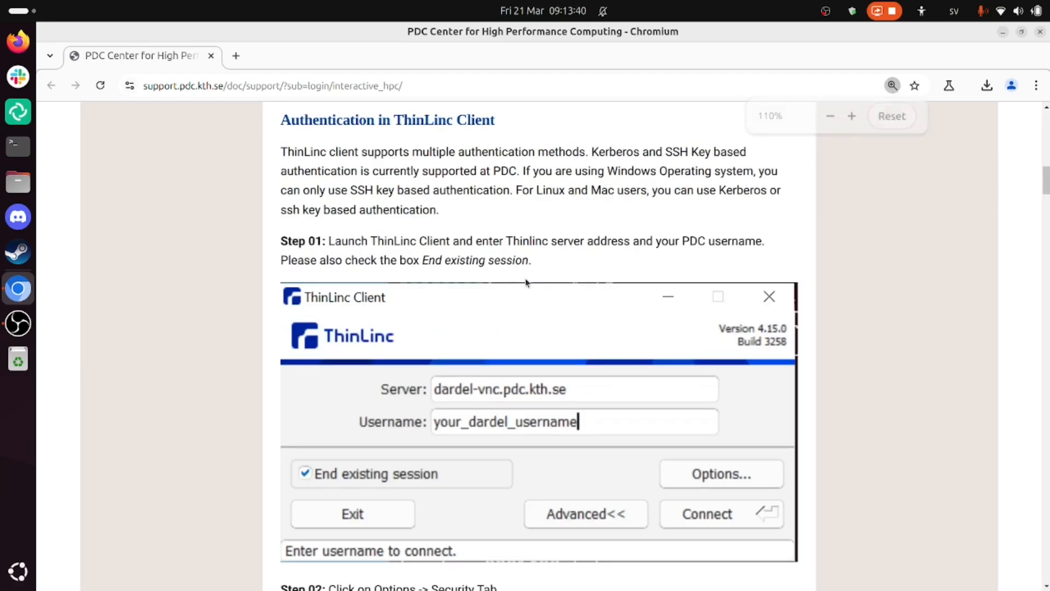
pyautogui.press('super+Left')
pyautogui.click(324, 230)
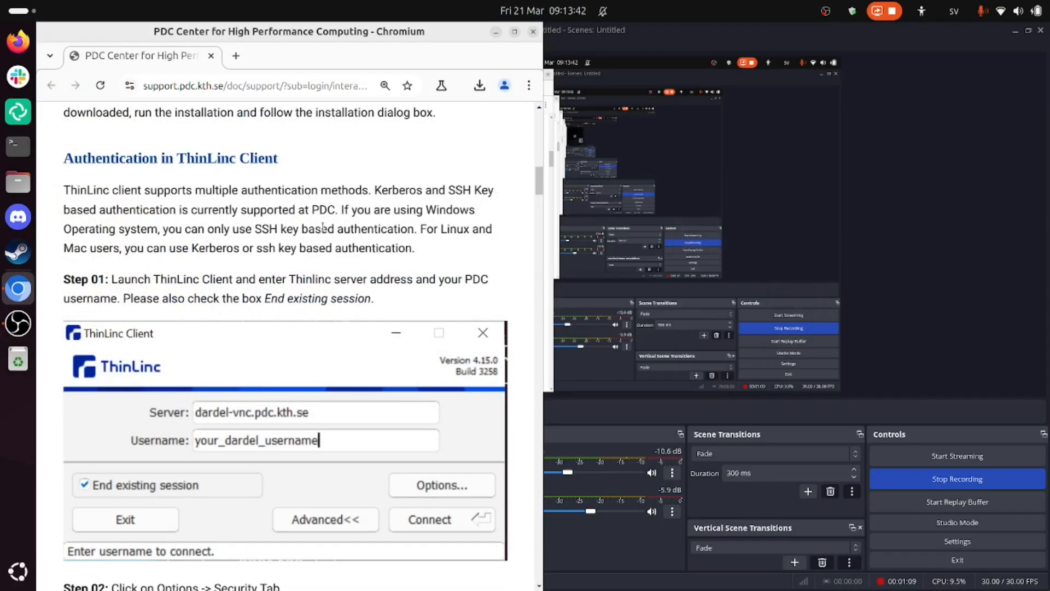
pyautogui.scroll(-2, 323, 228)
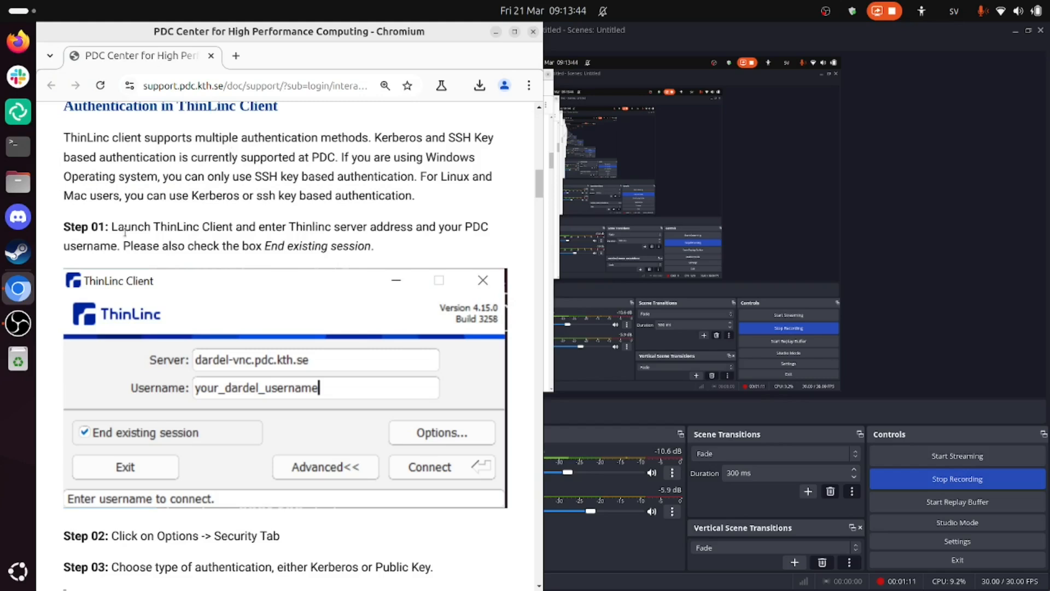
# Step: Follow Step 01 of the guide by launching the ThinLinc client and placing its window beside the guide
pyautogui.moveTo(64, 226); pyautogui.dragTo(306, 245)
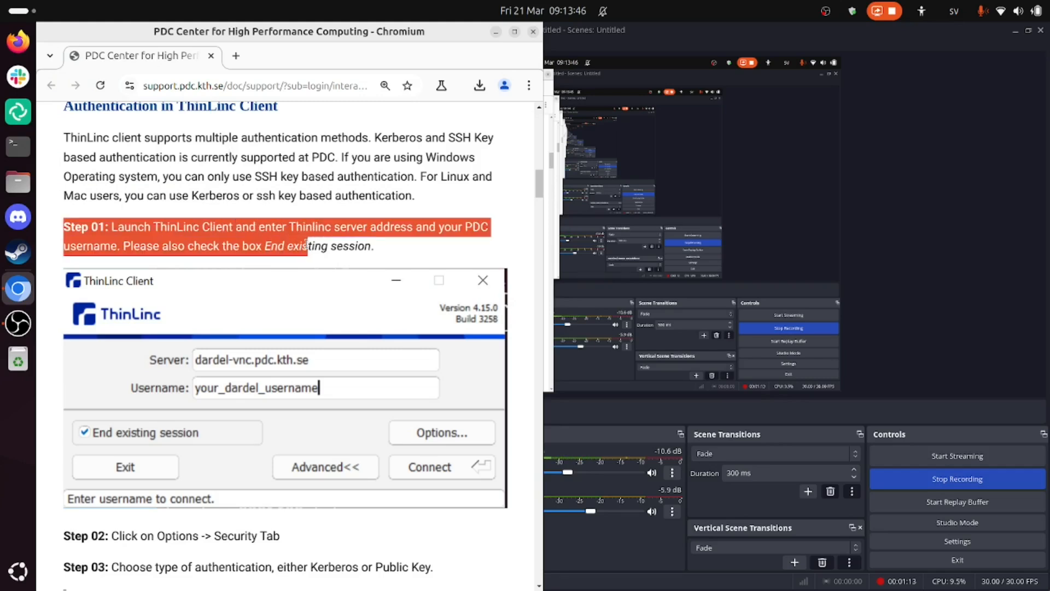
pyautogui.press('super')
pyautogui.write('thi')
pyautogui.press('Return')
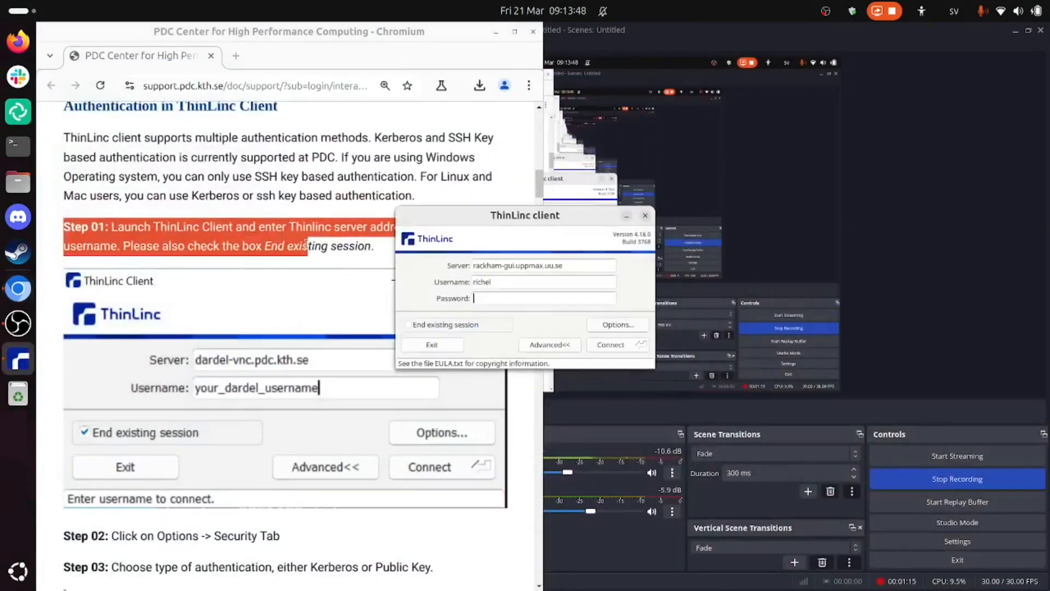
pyautogui.moveTo(439, 216); pyautogui.dragTo(606, 215)
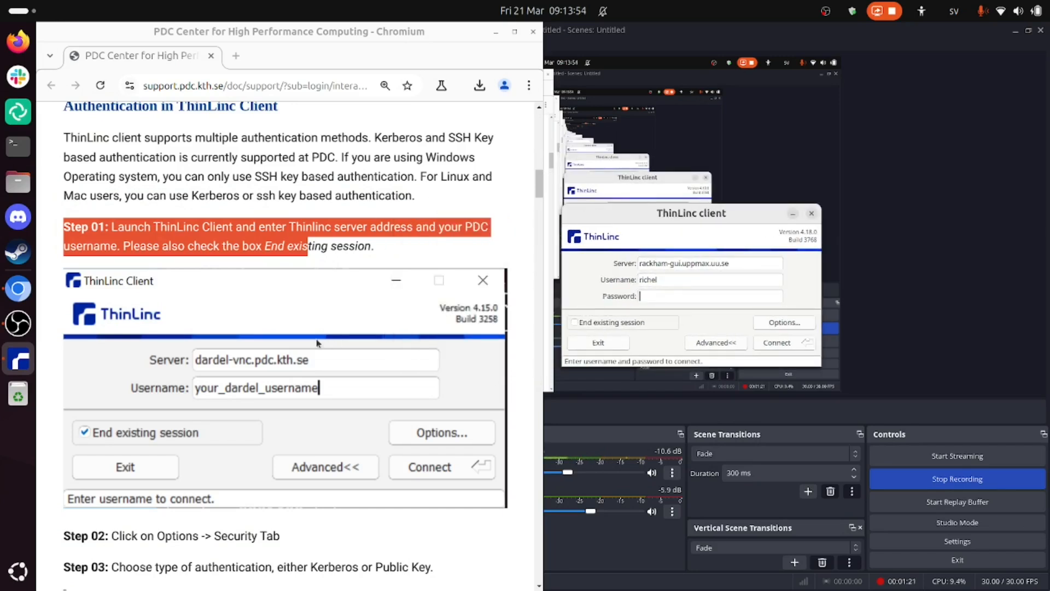
# Step: Set the ThinLinc server to dardel-vnc.pdc.kth.se and enter the PDC account's username
pyautogui.tripleClick(680, 267)
pyautogui.write('dardel-')
pyautogui.press('BackSpace')
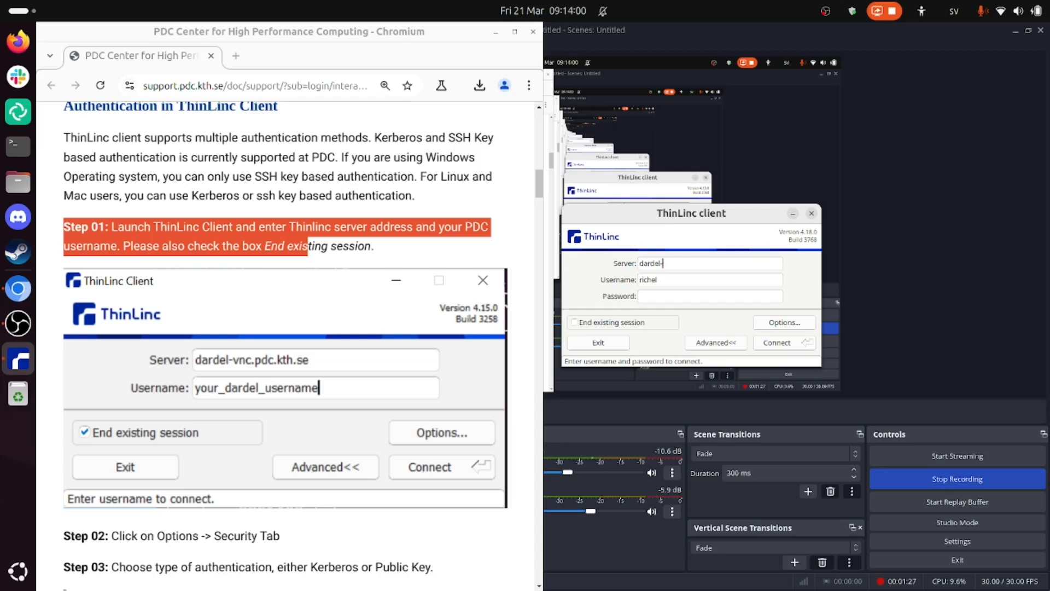
pyautogui.write('vnc.pdc.kth.se')
pyautogui.press('Tab')
pyautogui.press('End')
pyautogui.write('b')
pyautogui.press('Tab')
# Step: Check the rest of Step 01 in the guide and enable End existing session in the ThinLinc client
pyautogui.click(338, 283)
pyautogui.scroll(-1, 337, 284)
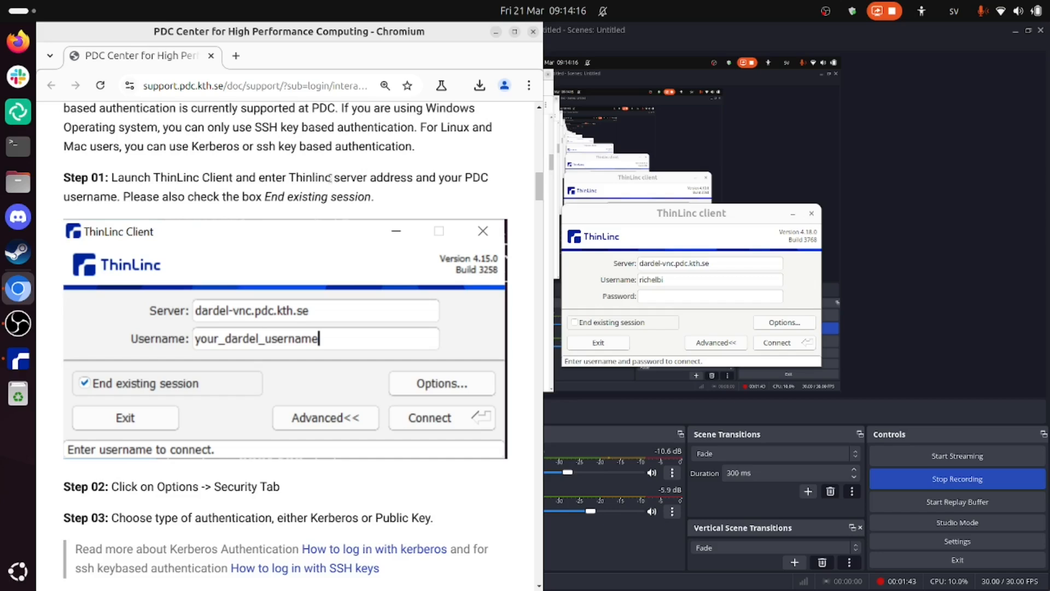
pyautogui.moveTo(224, 181); pyautogui.dragTo(356, 197)
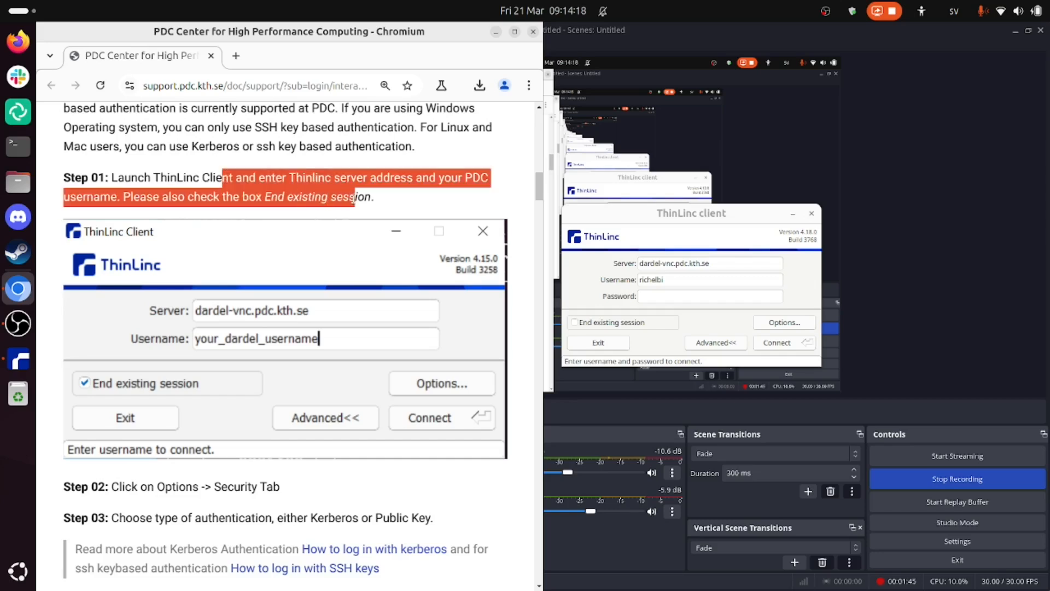
pyautogui.click(218, 194)
pyautogui.moveTo(217, 194); pyautogui.dragTo(291, 195)
pyautogui.moveTo(178, 196); pyautogui.dragTo(374, 196)
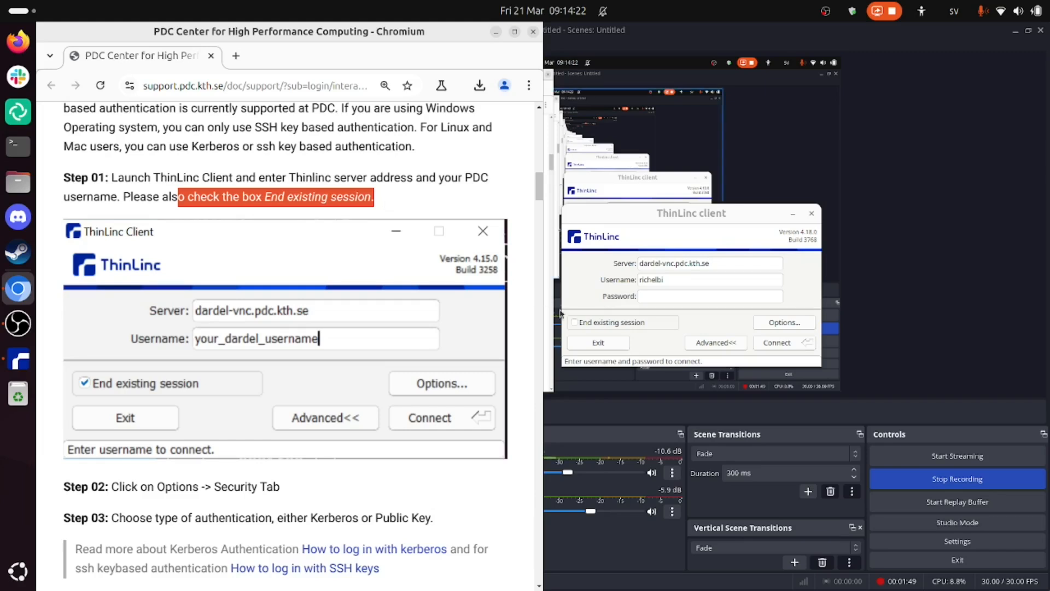
pyautogui.click(575, 323)
# Step: Follow Steps 02 and 03 of the guide by setting the ThinLinc client's authentication method to Public key
pyautogui.scroll(-1, 410, 284)
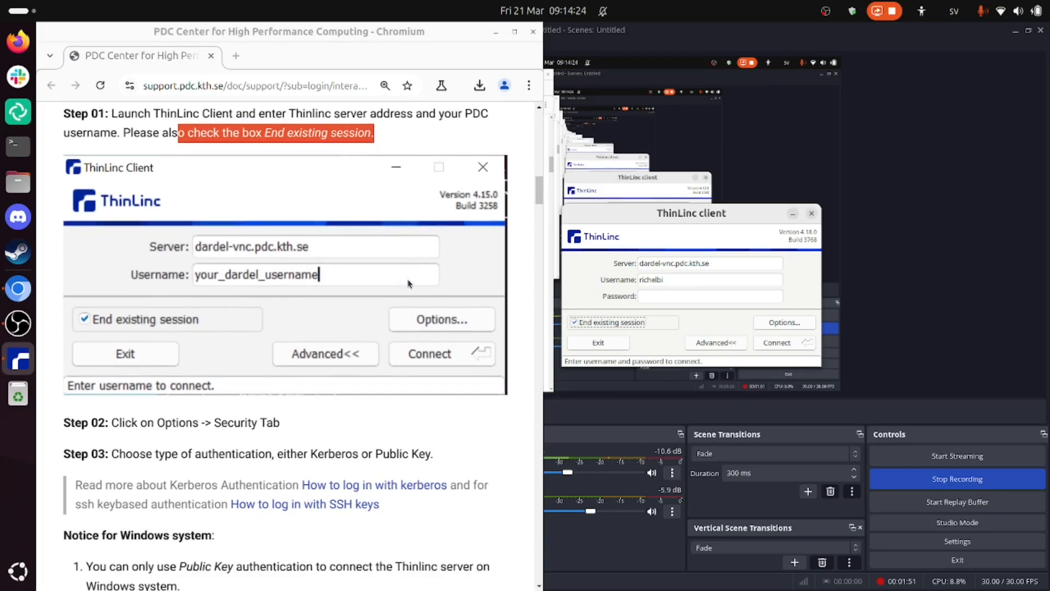
pyautogui.moveTo(132, 420); pyautogui.dragTo(277, 420)
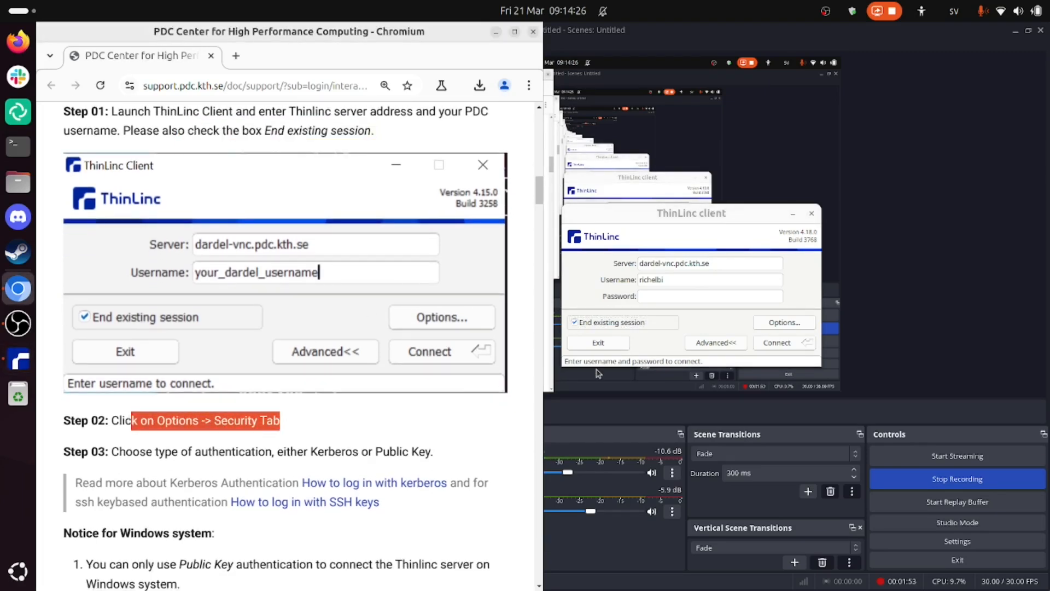
pyautogui.click(770, 325)
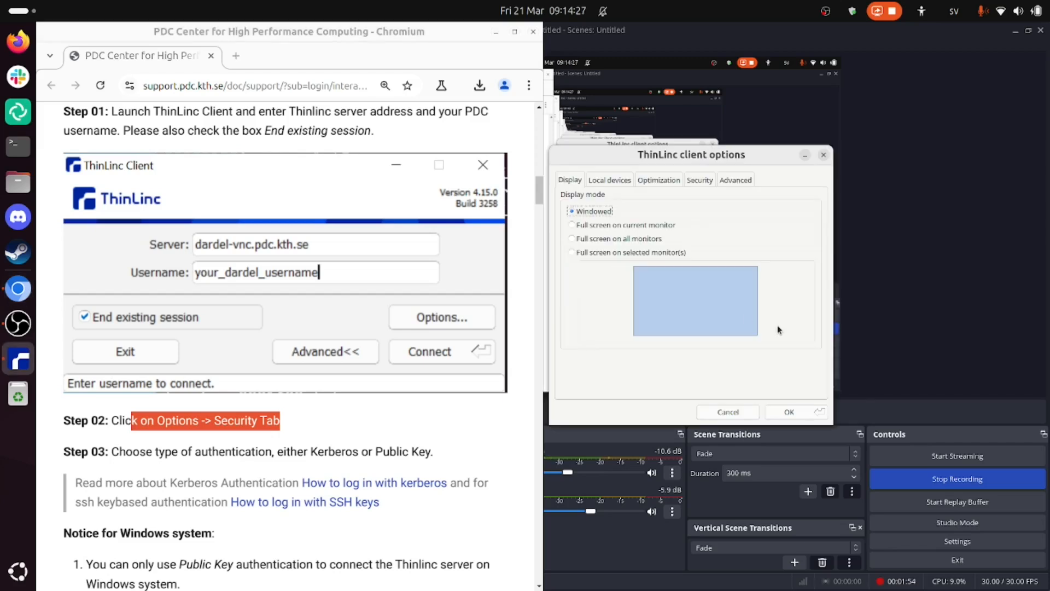
pyautogui.click(700, 182)
pyautogui.moveTo(172, 451); pyautogui.dragTo(410, 447)
pyautogui.scroll(-1, 416, 443)
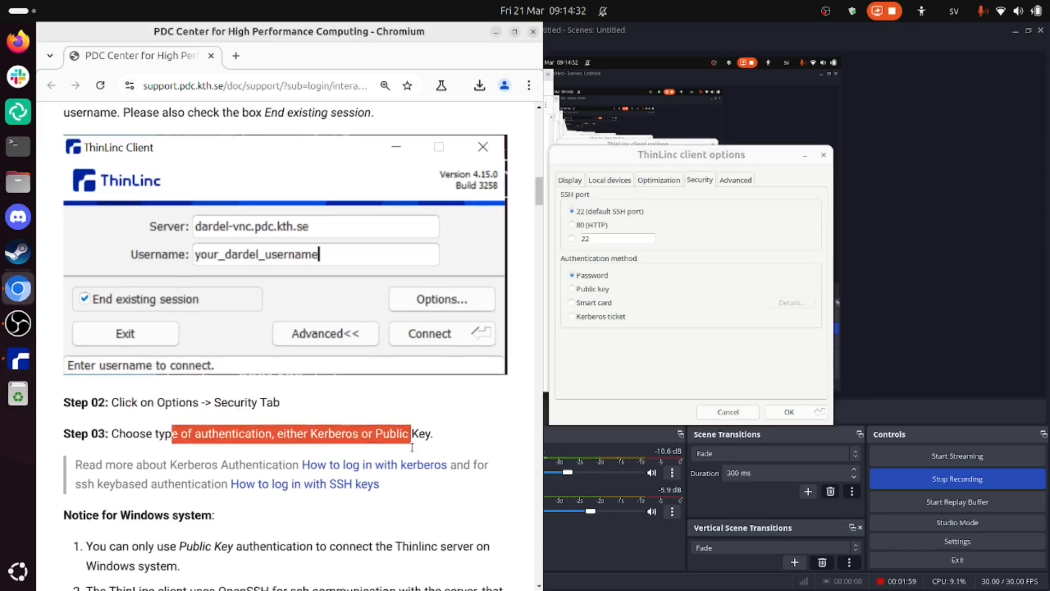
pyautogui.click(575, 290)
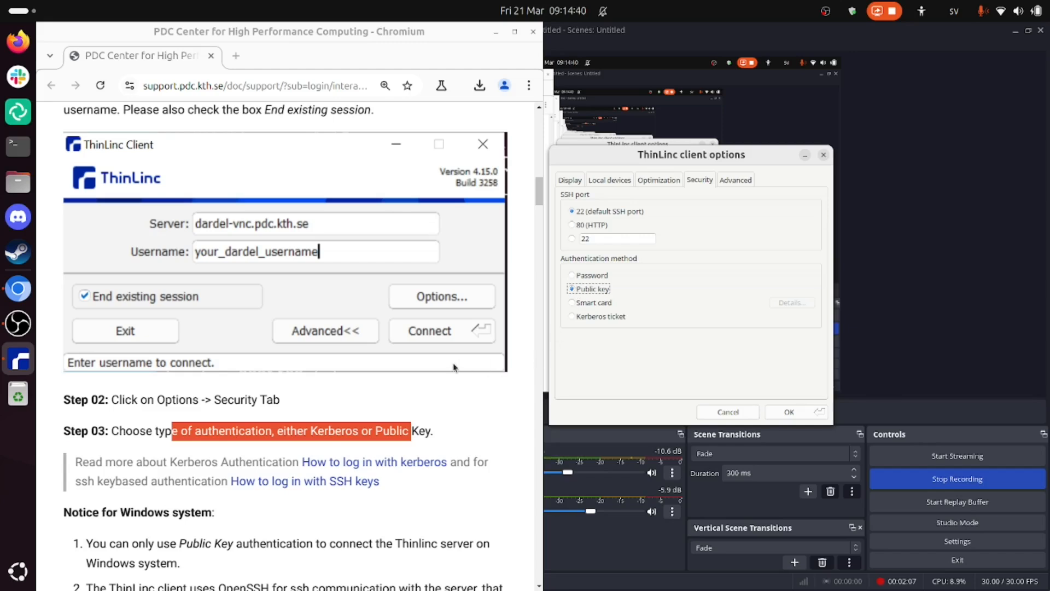
# Step: Examine the guide's notice for Windows systems and its Kerberos authentication section
pyautogui.scroll(-4, 453, 367)
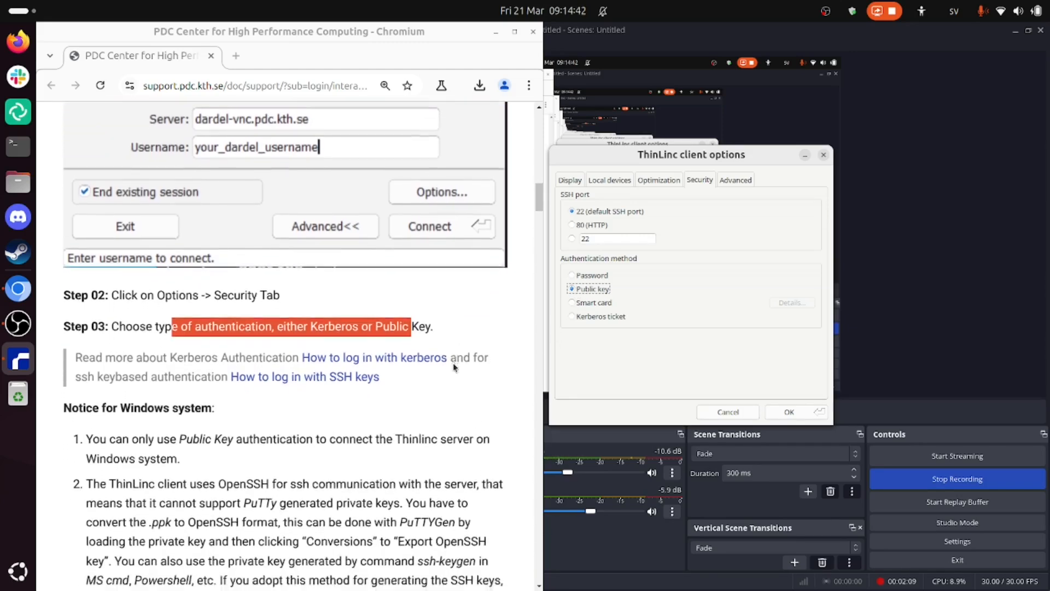
pyautogui.scroll(-4, 448, 369)
pyautogui.scroll(-12, 179, 343)
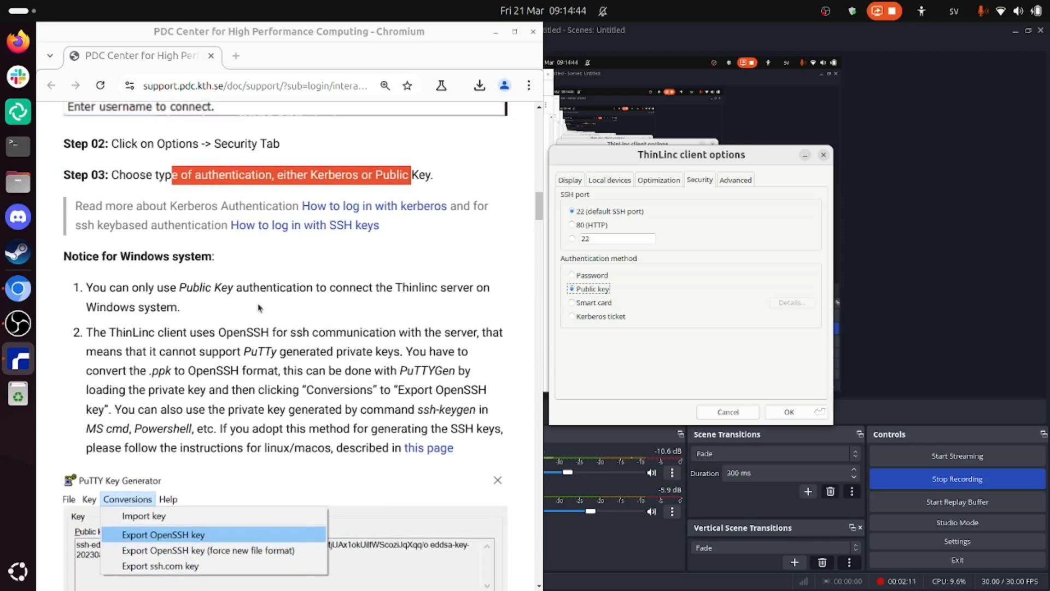
pyautogui.scroll(-13, 259, 307)
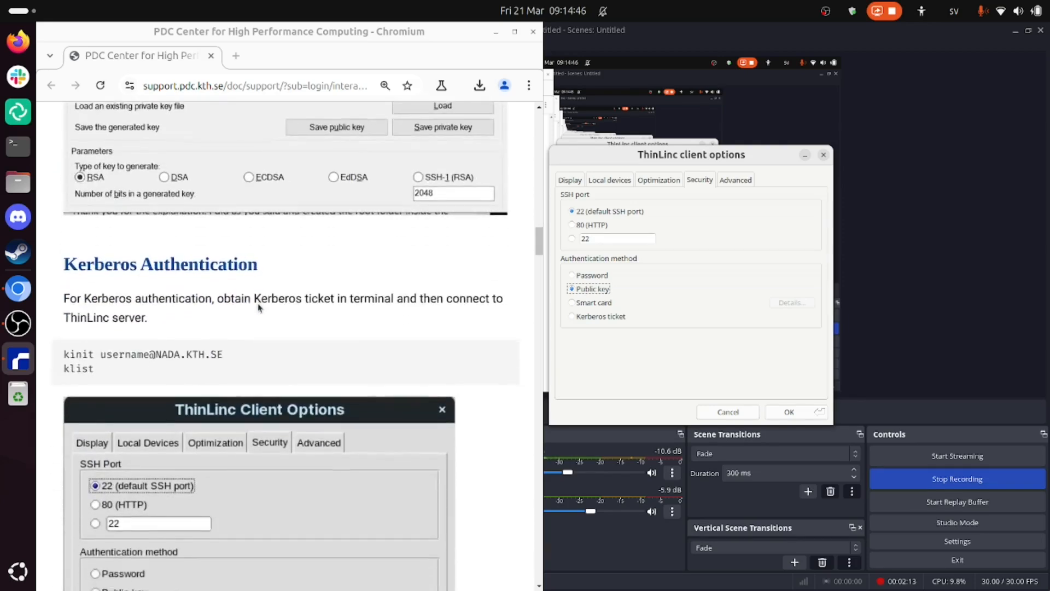
pyautogui.scroll(7, 260, 307)
pyautogui.scroll(18, 259, 307)
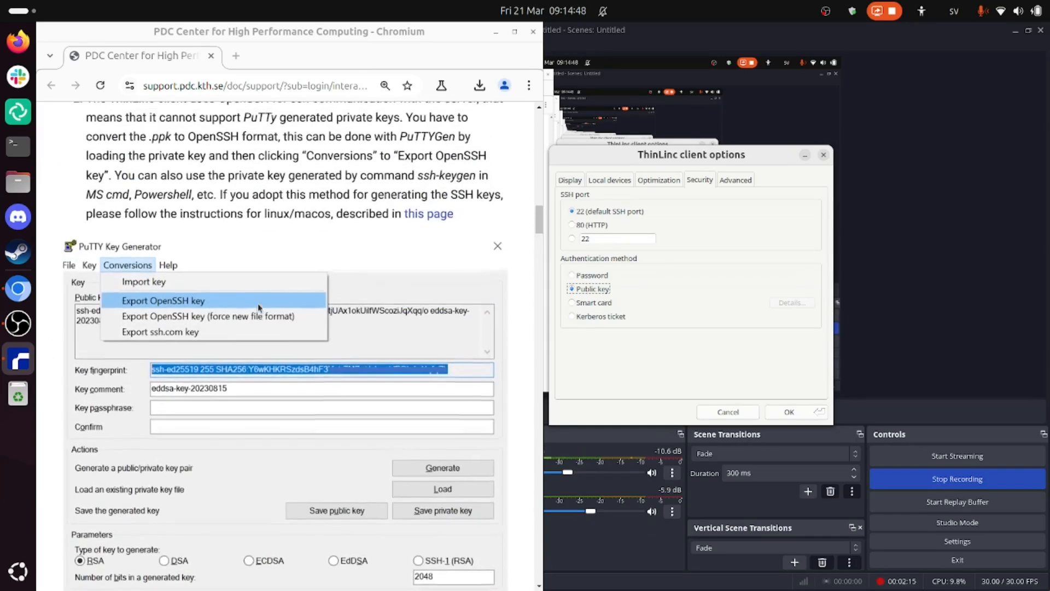
pyautogui.scroll(4, 260, 308)
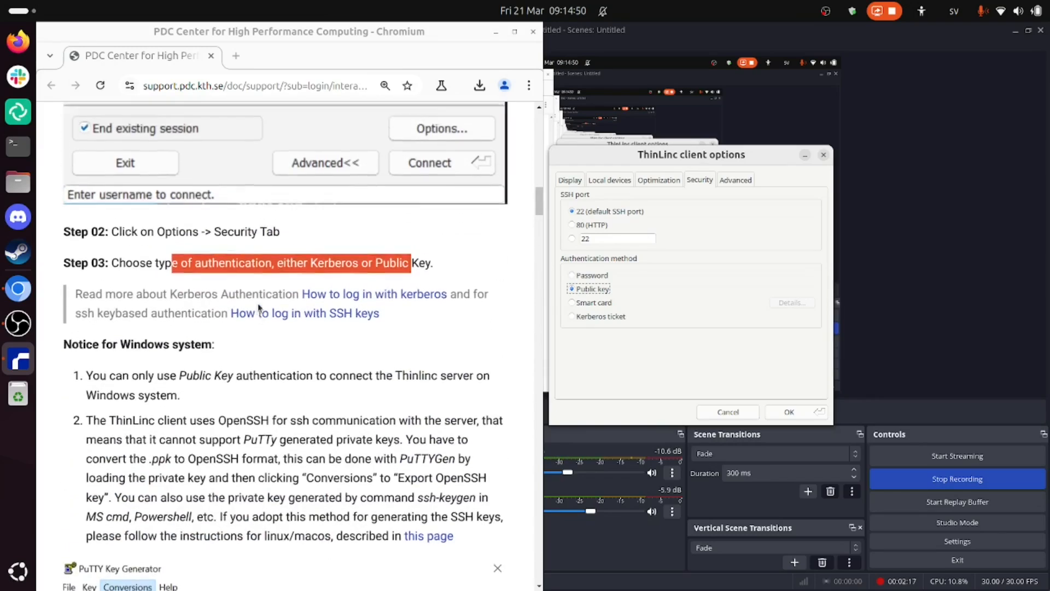
# Step: Review the display and local devices settings and accept the ThinLinc client options
pyautogui.click(572, 179)
pyautogui.click(609, 183)
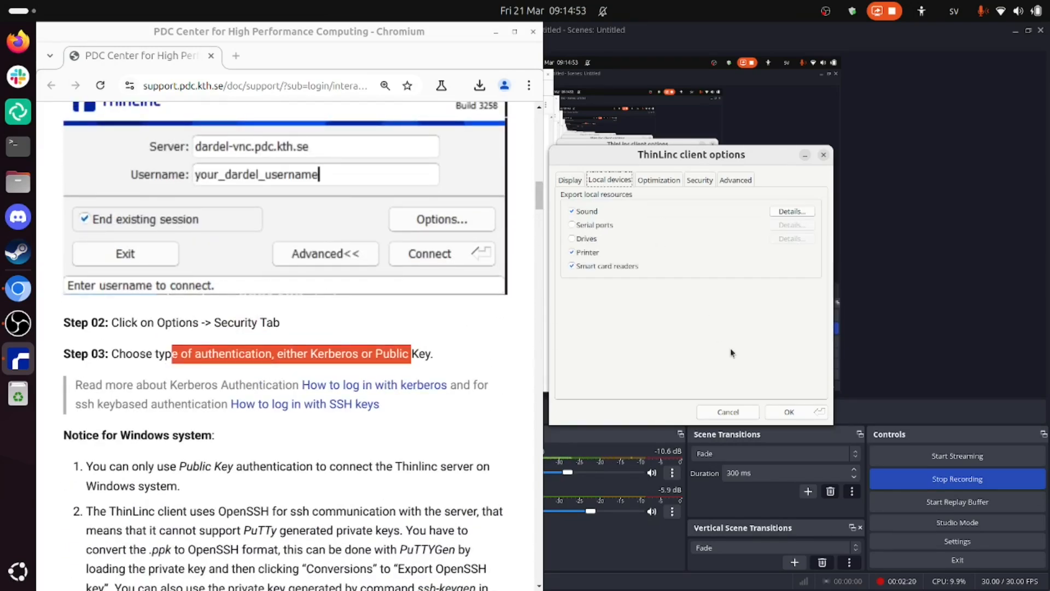
pyautogui.click(774, 411)
# Step: Start choosing the private key for the login and go to the .ssh folder in the home directory
pyautogui.click(664, 298)
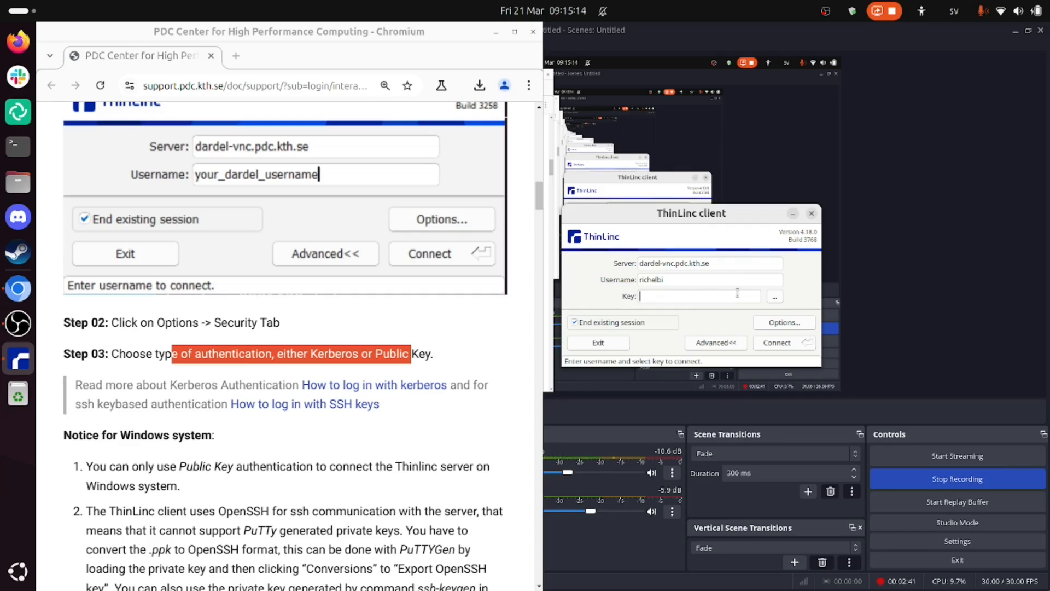
pyautogui.click(775, 297)
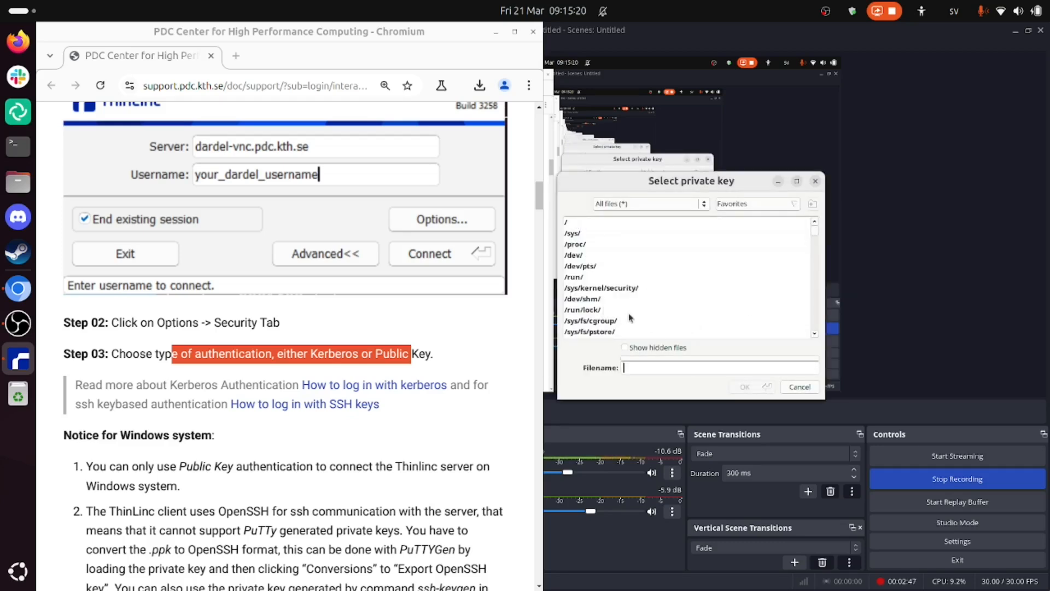
pyautogui.write('/home/richel/')
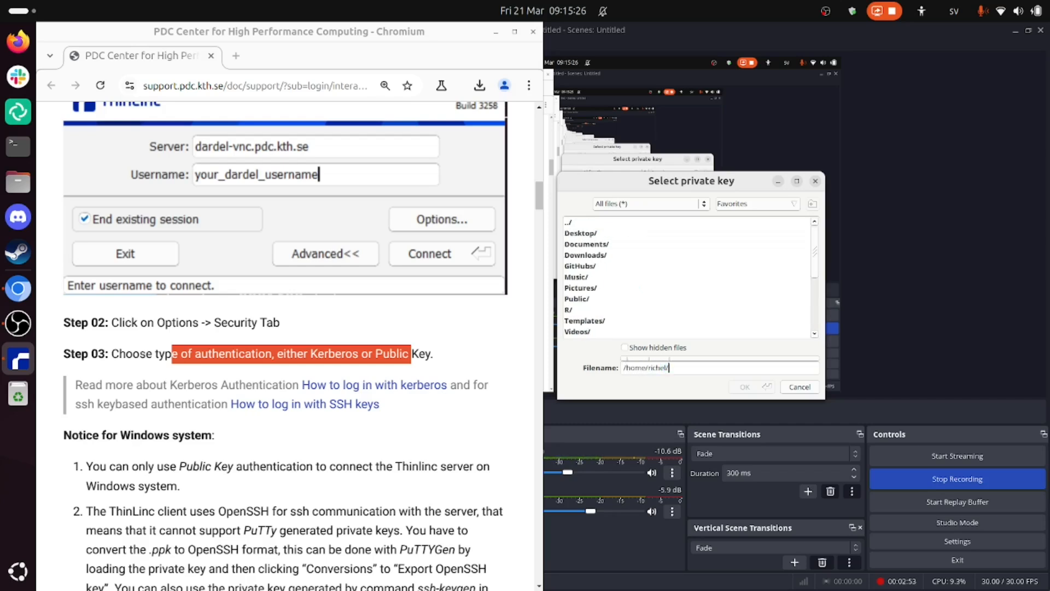
pyautogui.write('.ssh/')
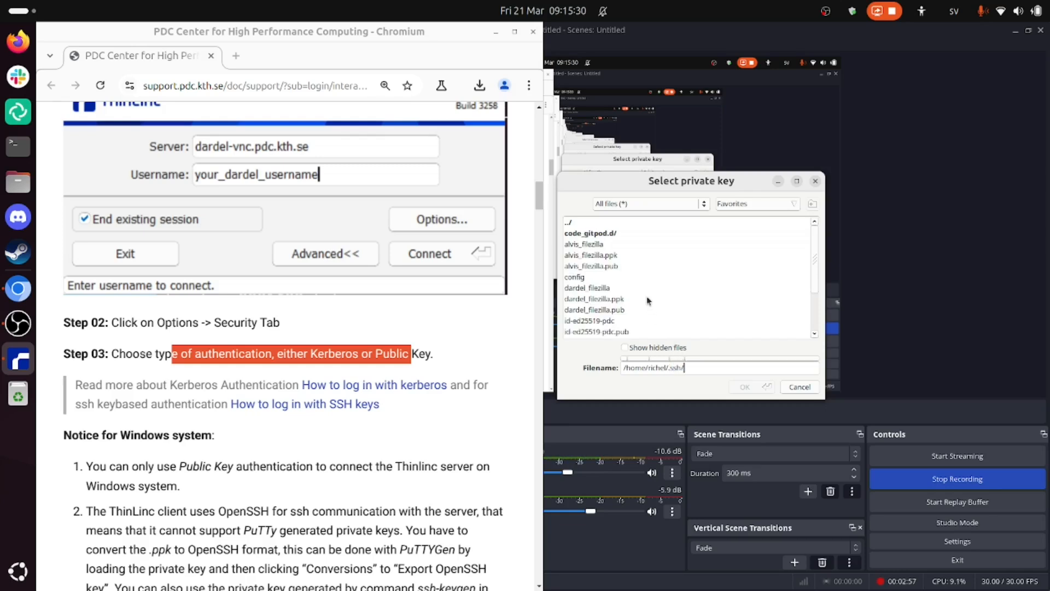
# Step: Select the id-ed25519-pdc file, not its .pub counterpart, as the private key and accept it
pyautogui.scroll(-1, 648, 300)
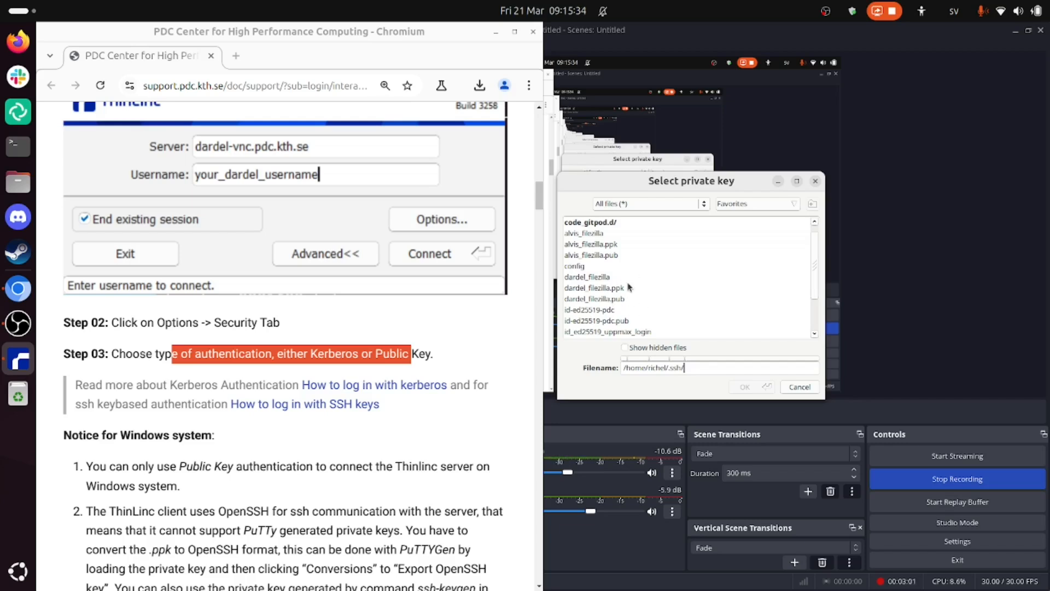
pyautogui.click(607, 310)
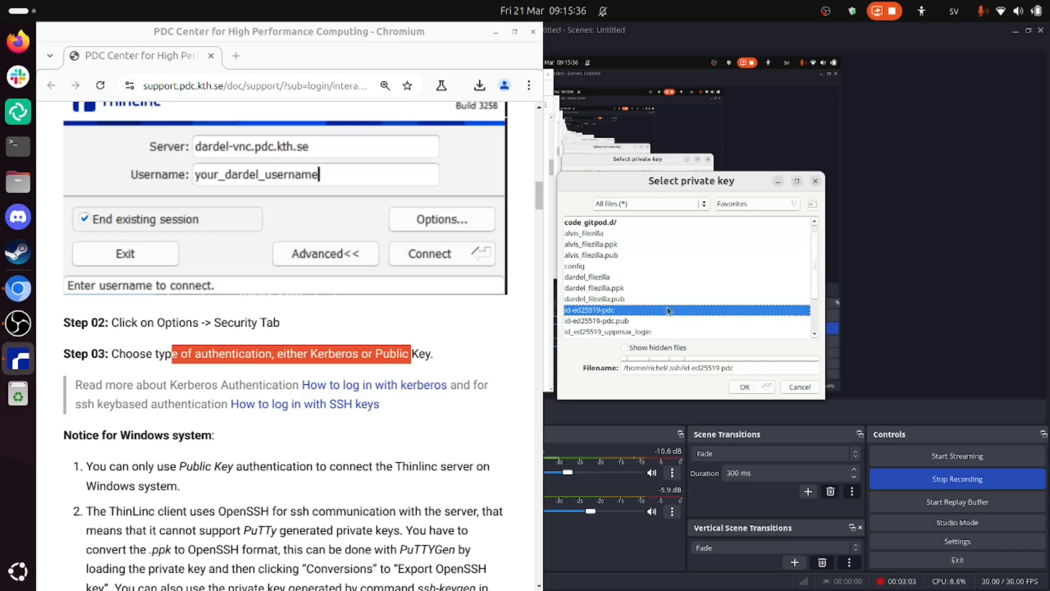
pyautogui.scroll(-1, 726, 307)
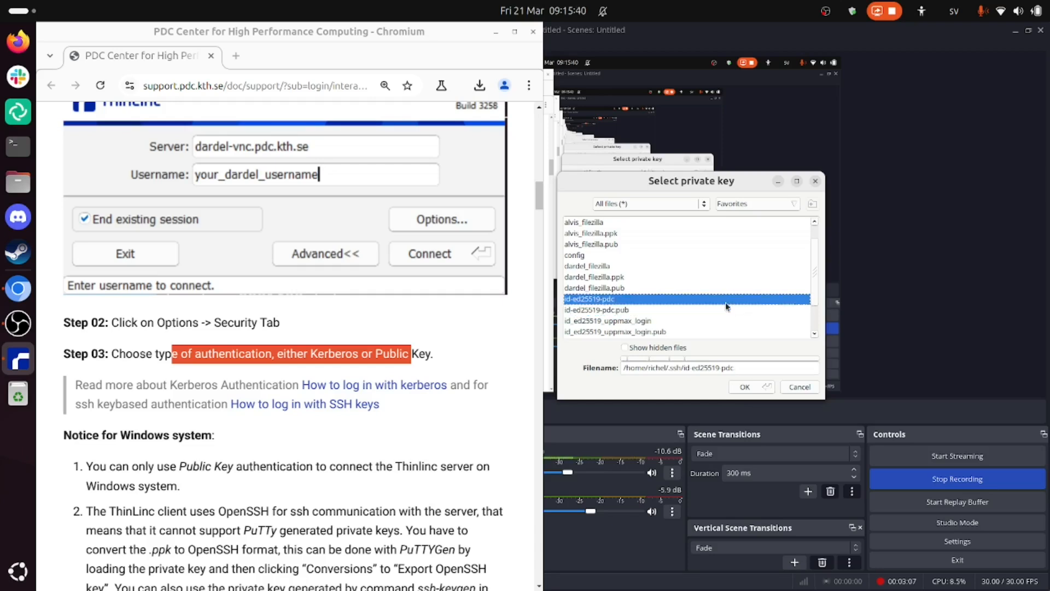
pyautogui.press('Down')
pyautogui.press('Up')
pyautogui.press('Down')
pyautogui.press('Up')
pyautogui.press('Down')
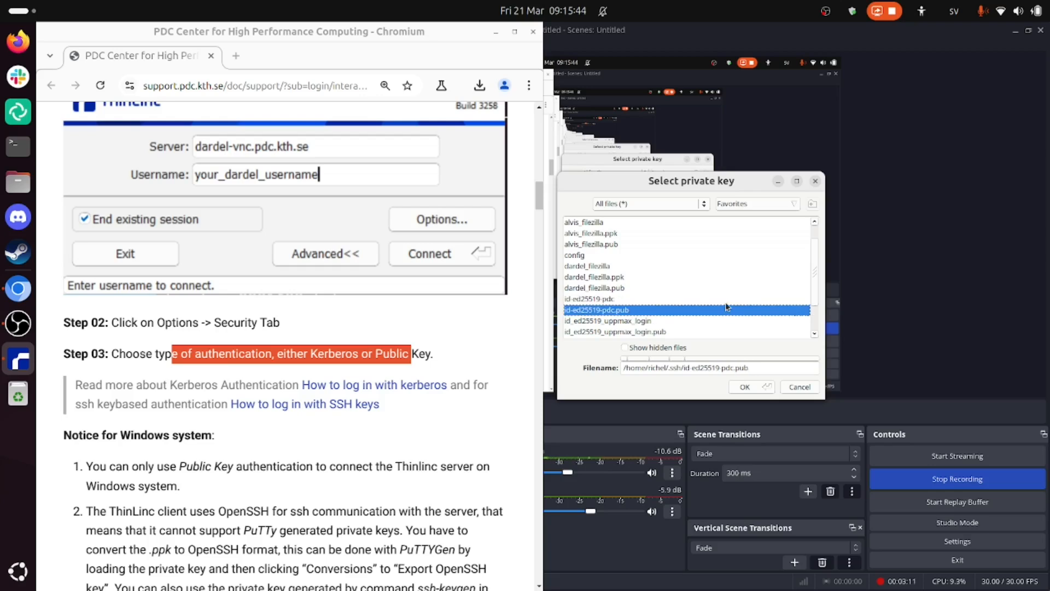
pyautogui.press('Up')
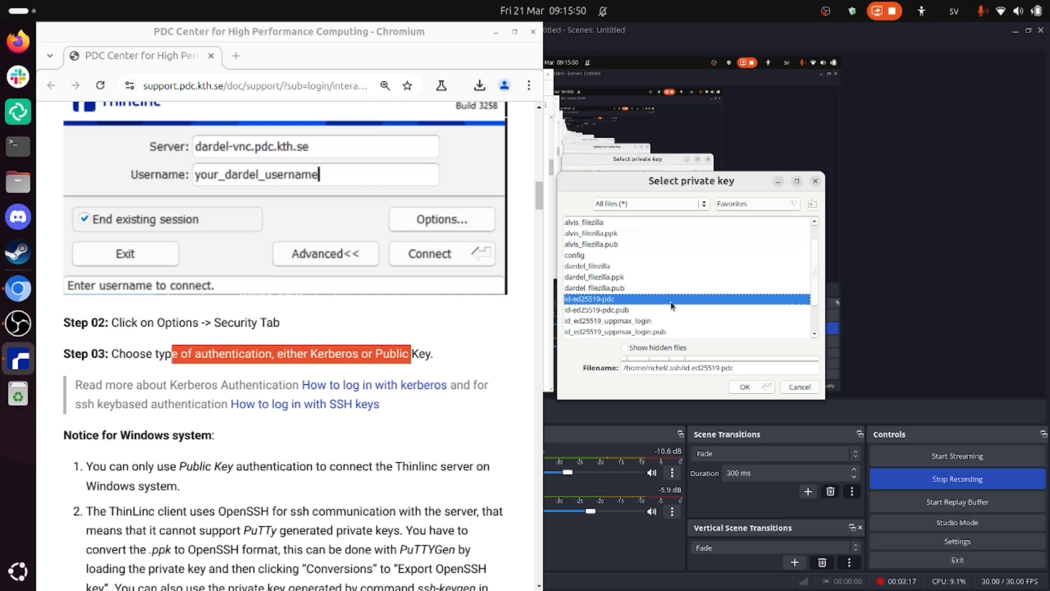
pyautogui.click(742, 389)
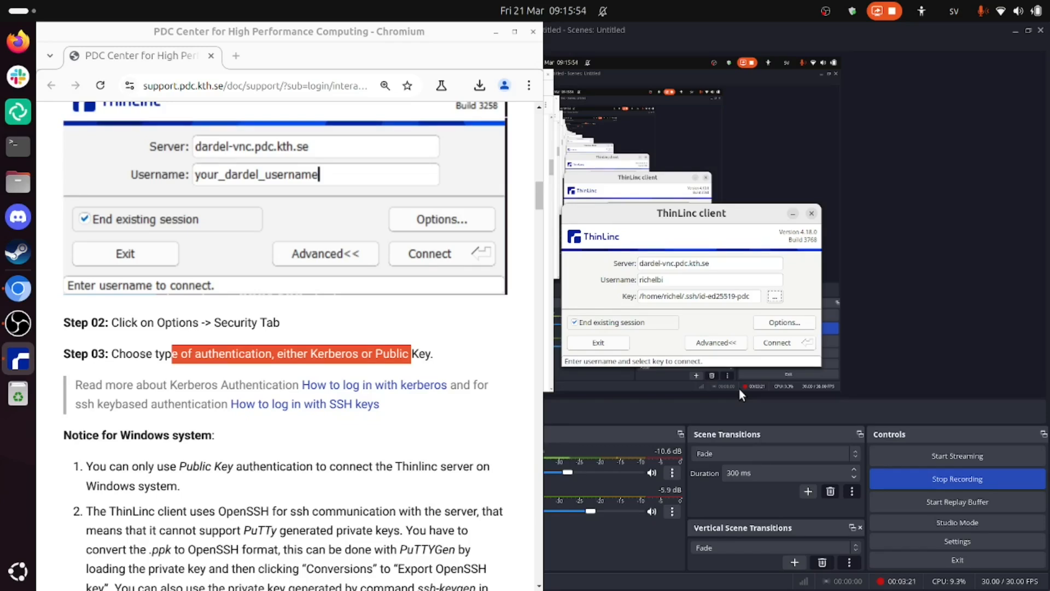
# Step: Connect to the dardel-vnc.pdc.kth.se server and trust its host key
pyautogui.click(769, 347)
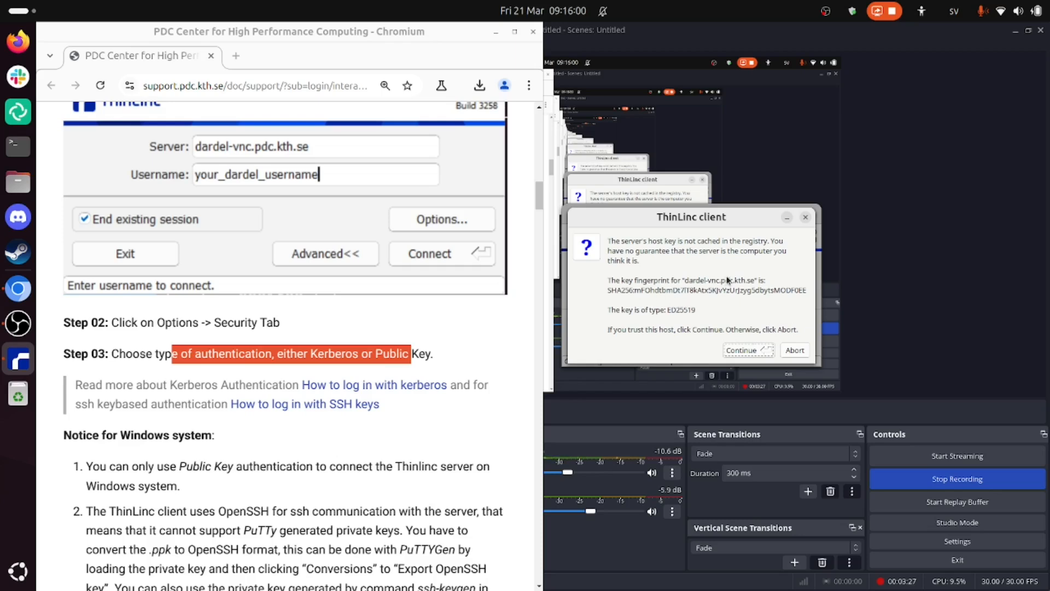
pyautogui.scroll(-2, 268, 436)
pyautogui.scroll(2, 268, 436)
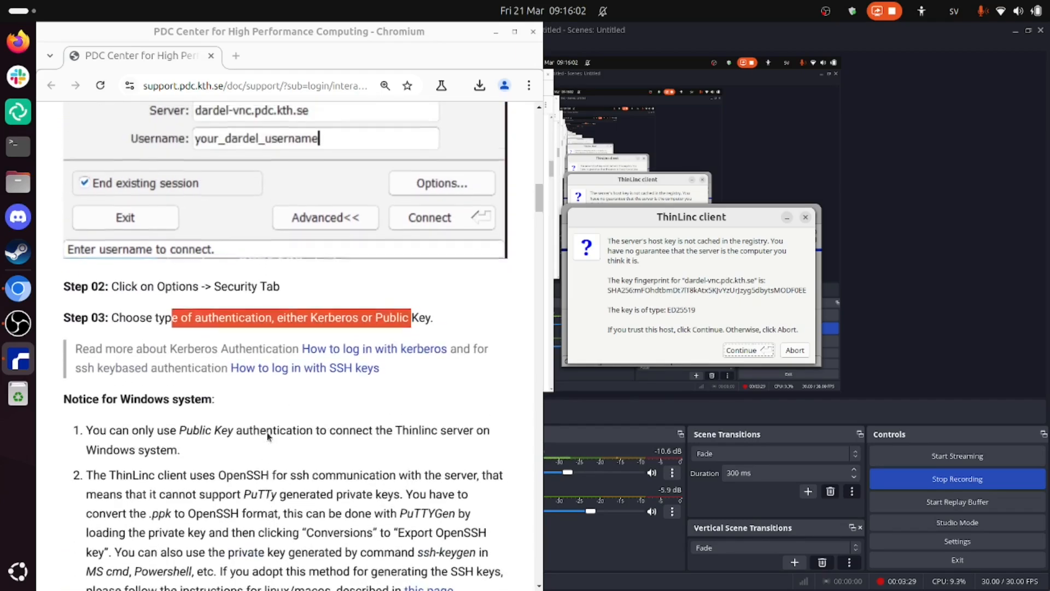
pyautogui.click(747, 351)
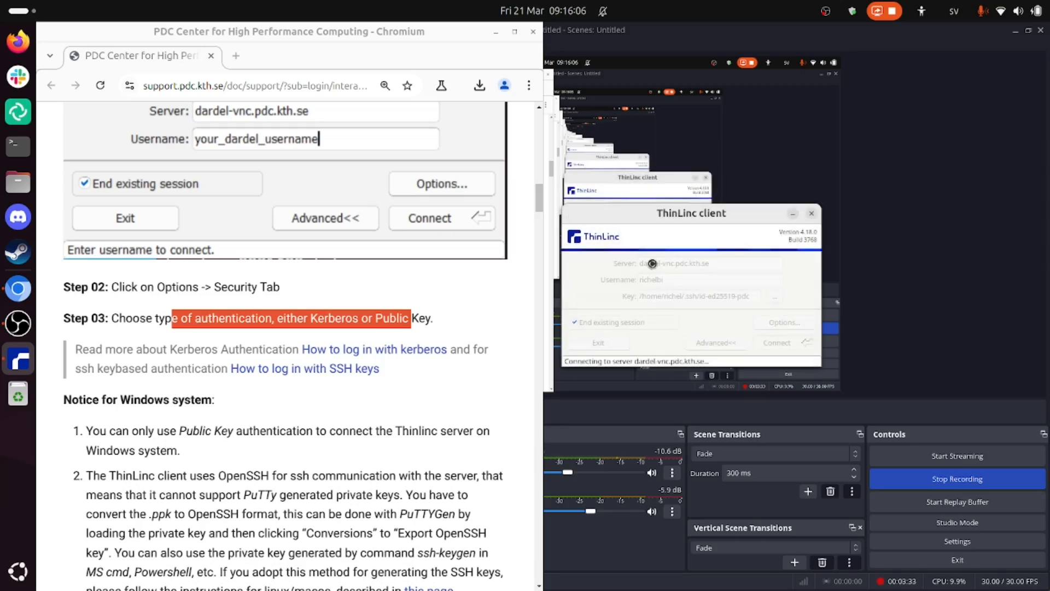
# Step: Maximize the PDC guide's browser window and review the ThinLinc authentication section around Step 01
pyautogui.click(515, 34)
pyautogui.click(515, 33)
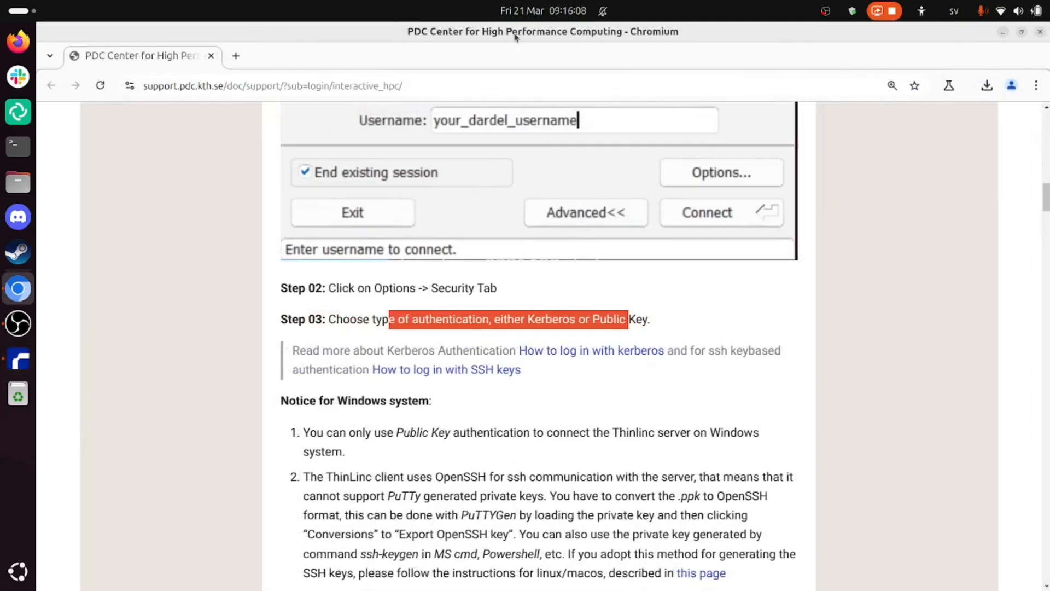
pyautogui.scroll(2, 583, 285)
pyautogui.scroll(10, 582, 285)
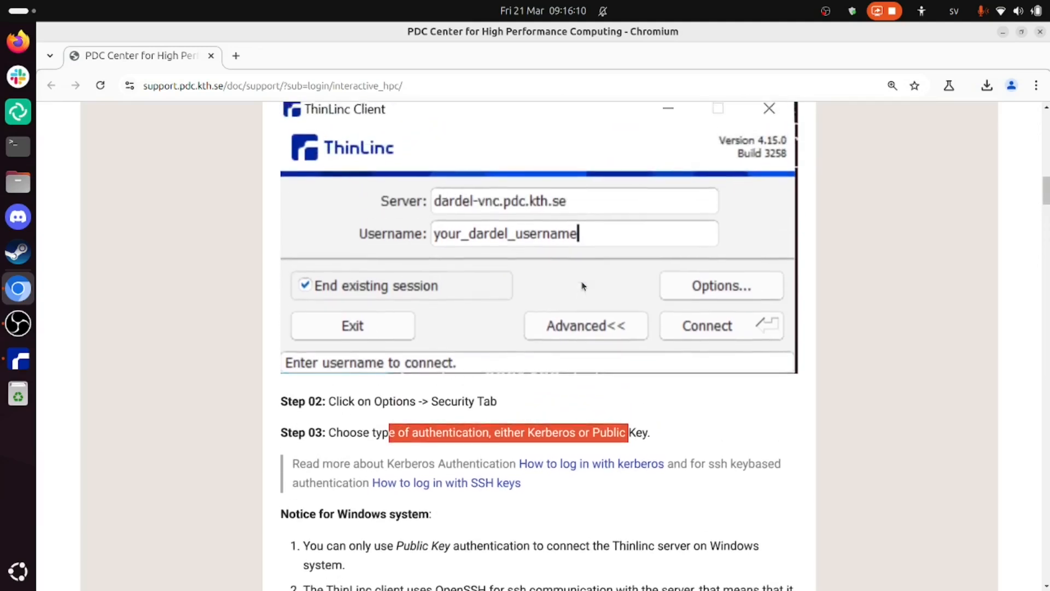
pyautogui.scroll(-5, 583, 285)
pyautogui.scroll(-3, 582, 284)
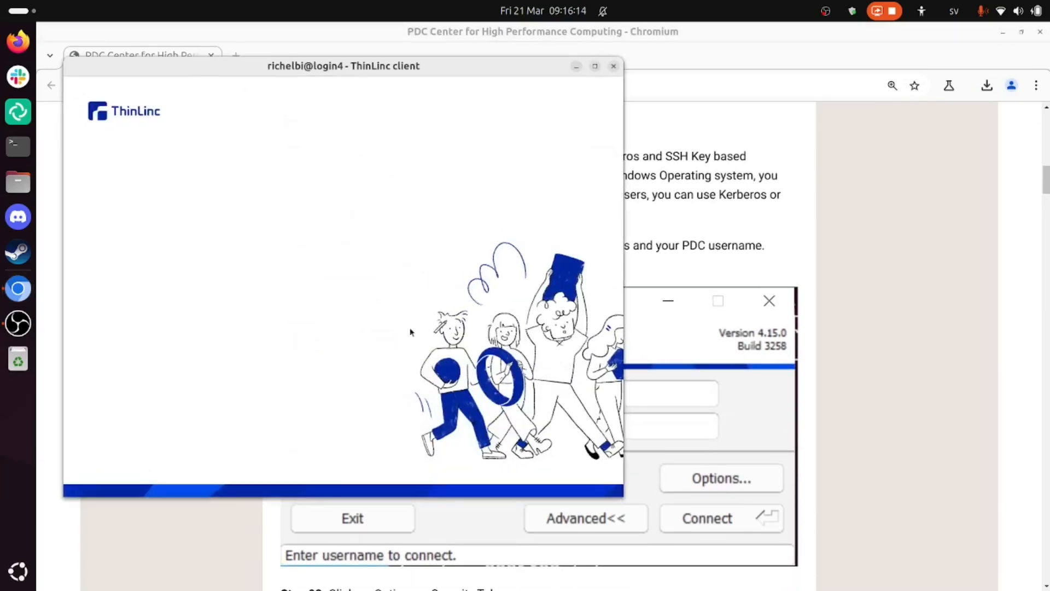
# Step: Maximize the remote desktop window, look through its places and application categories, and open Terminal
pyautogui.click(596, 67)
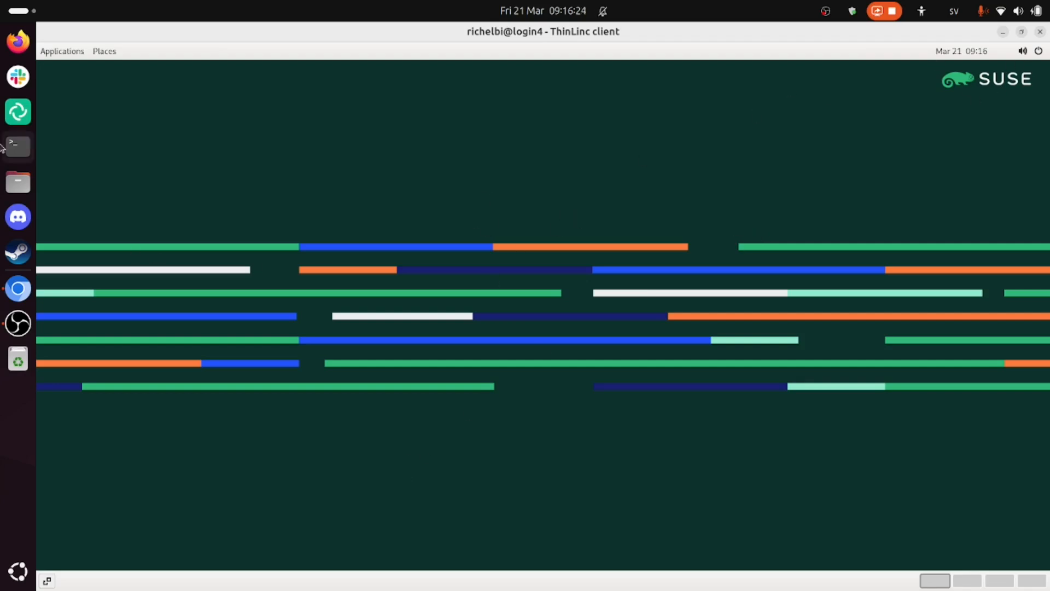
pyautogui.click(72, 52)
pyautogui.moveTo(104, 55)
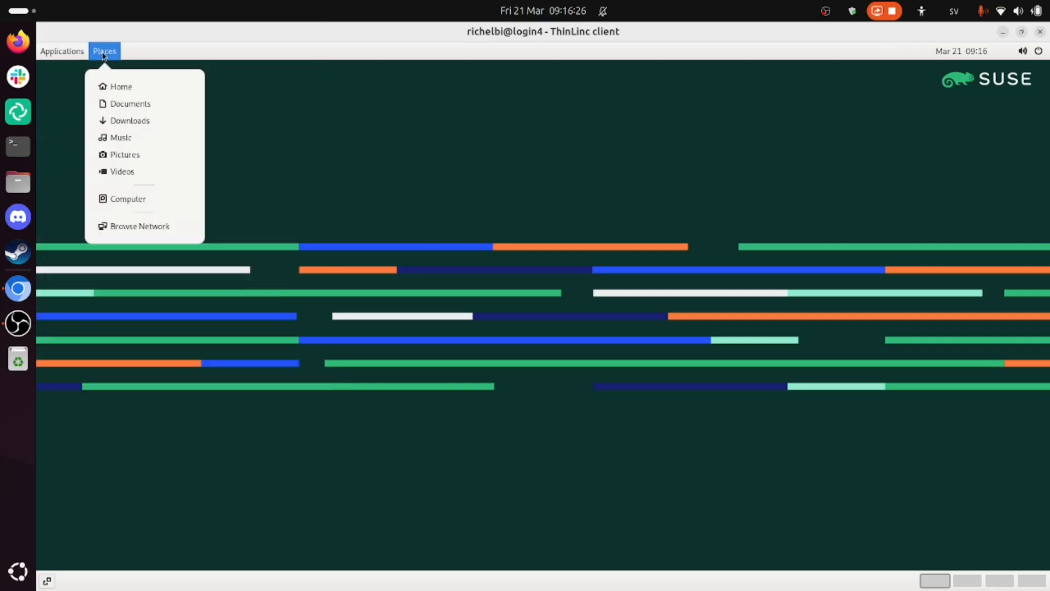
pyautogui.moveTo(70, 55)
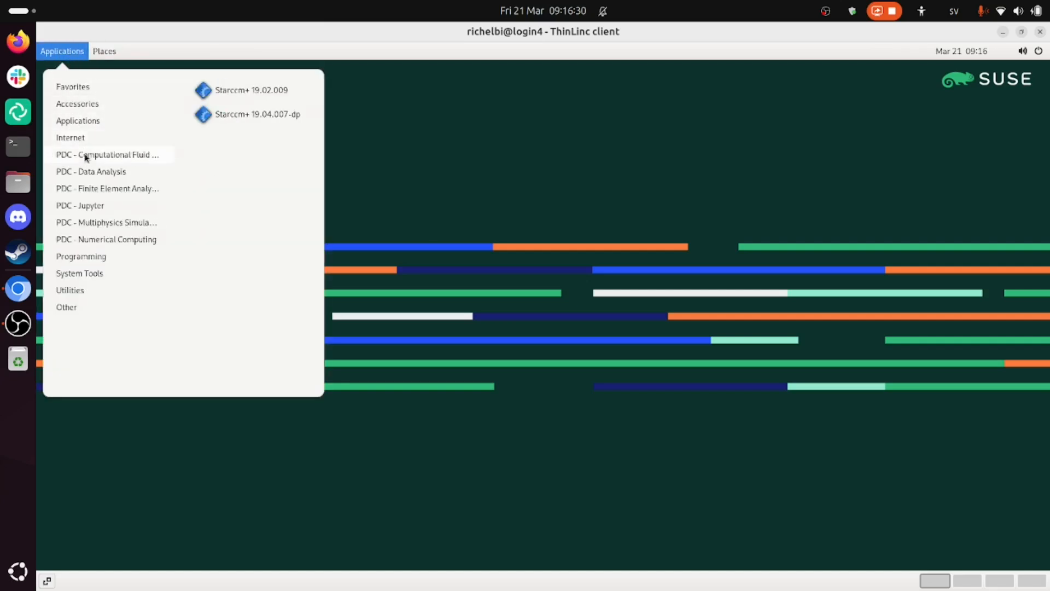
pyautogui.moveTo(86, 273)
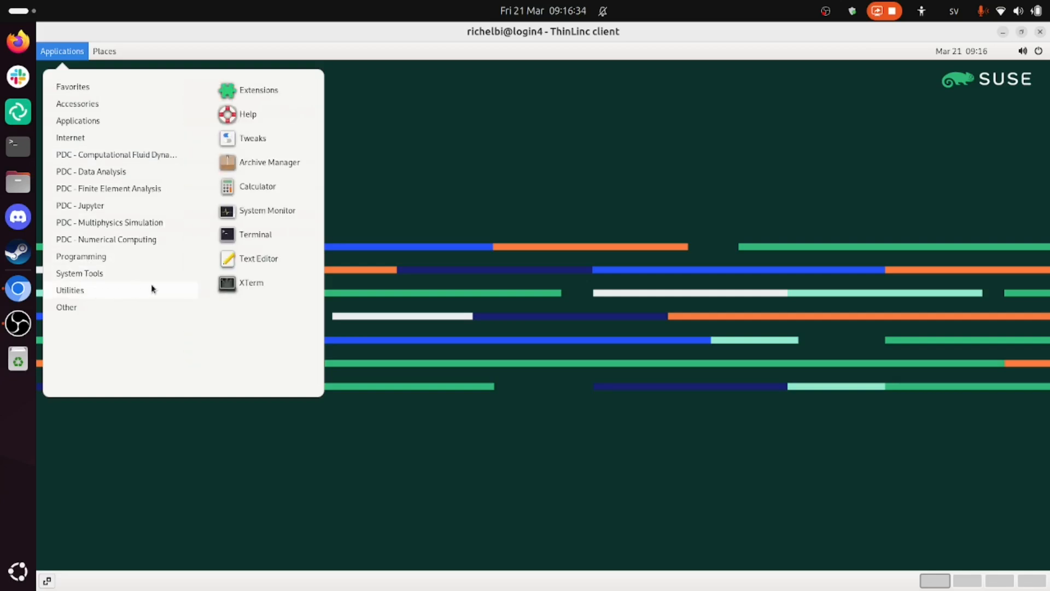
pyautogui.click(263, 232)
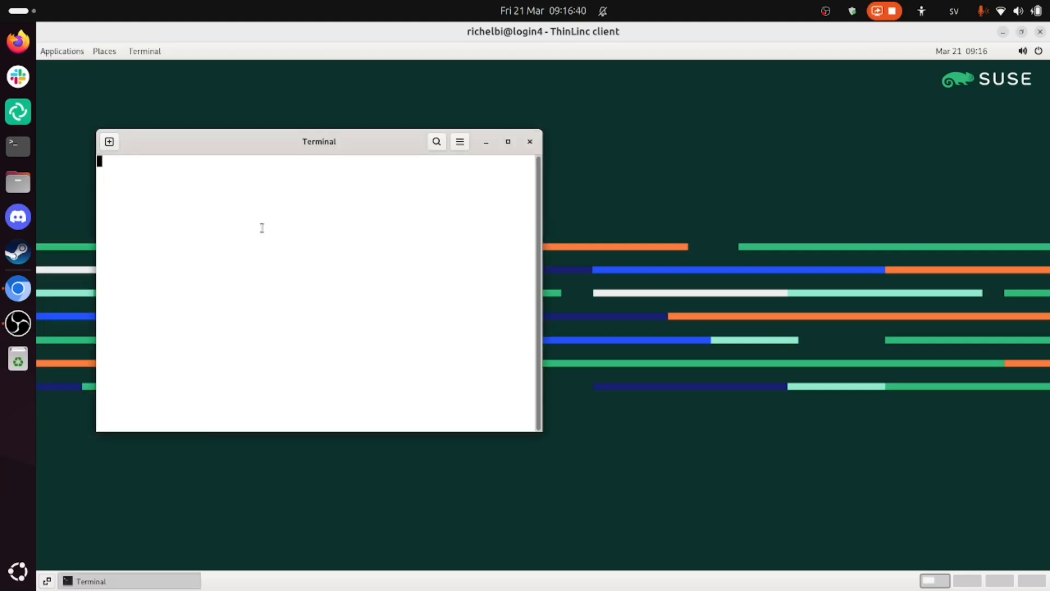
# Step: List the home directory with ls, look up the R module with module spider R, and quit its output
pyautogui.write('ls')
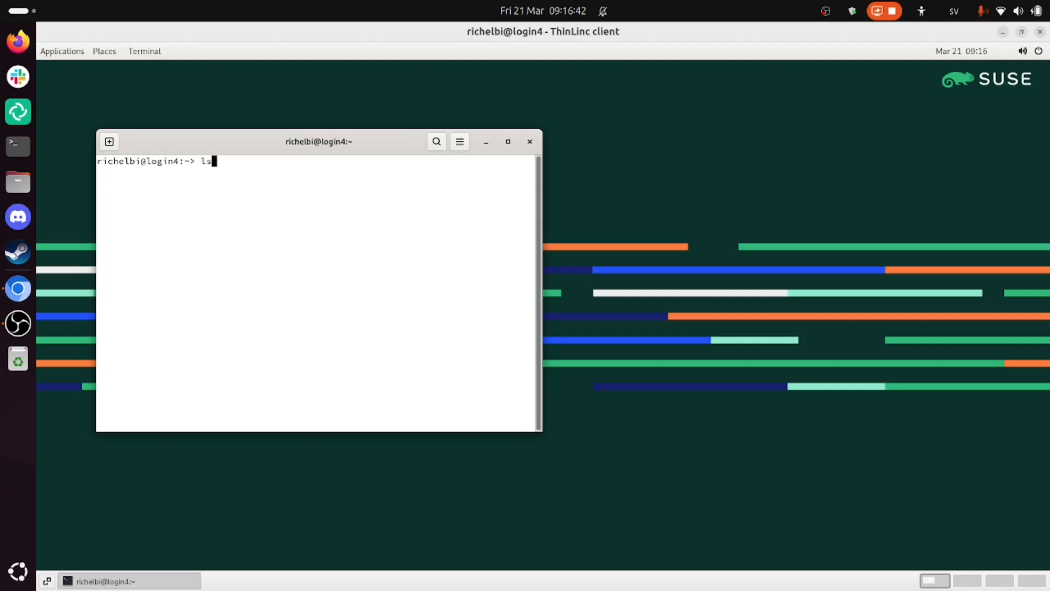
pyautogui.press('Return')
pyautogui.write('moduel')
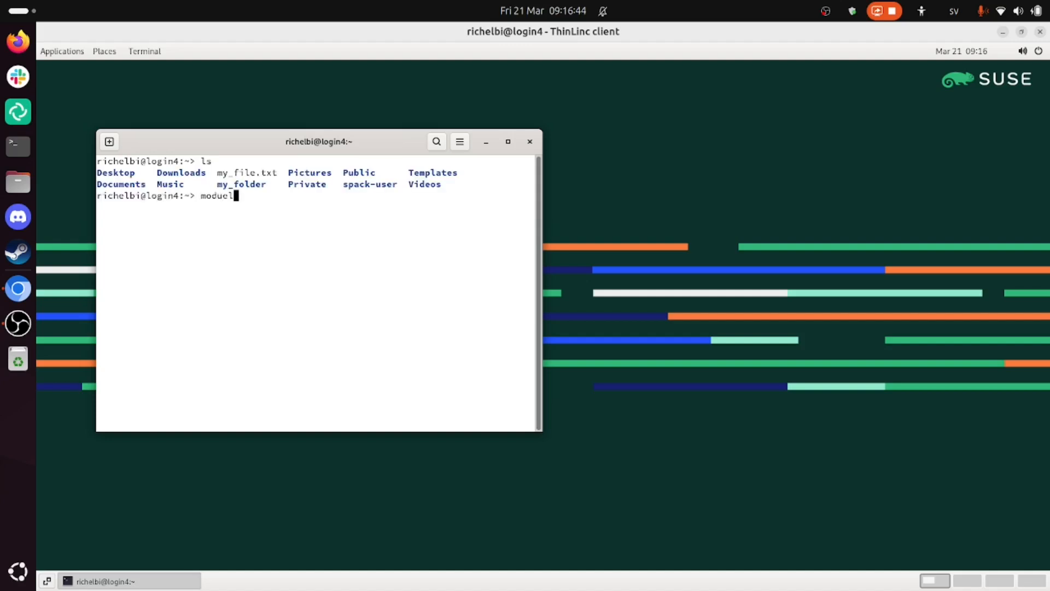
pyautogui.press('BackSpace')
pyautogui.press('BackSpace')
pyautogui.press('BackSpace')
pyautogui.write('le spider R')
pyautogui.press('Return')
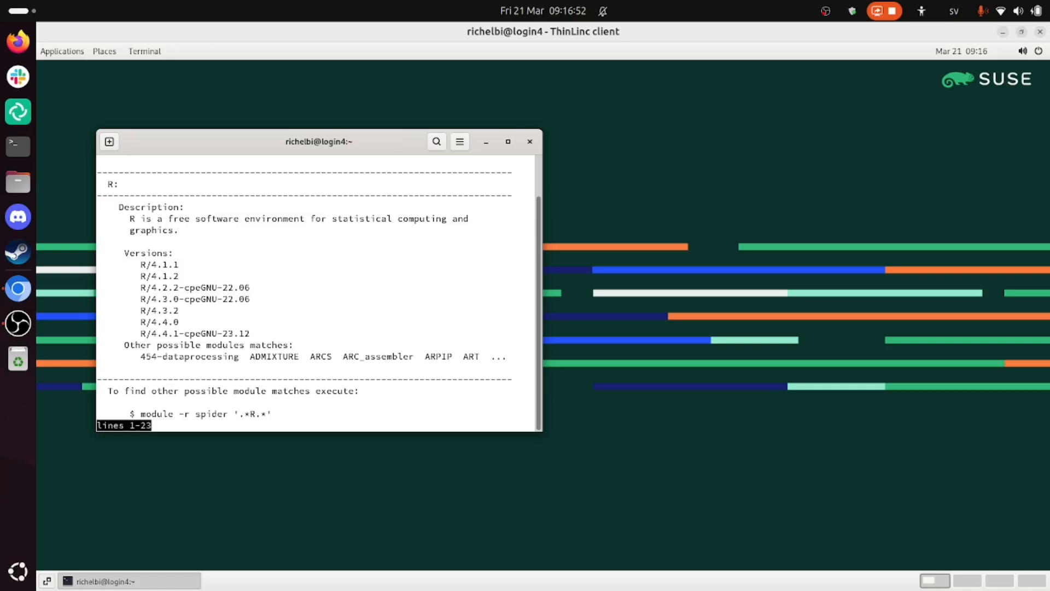
pyautogui.press('q')
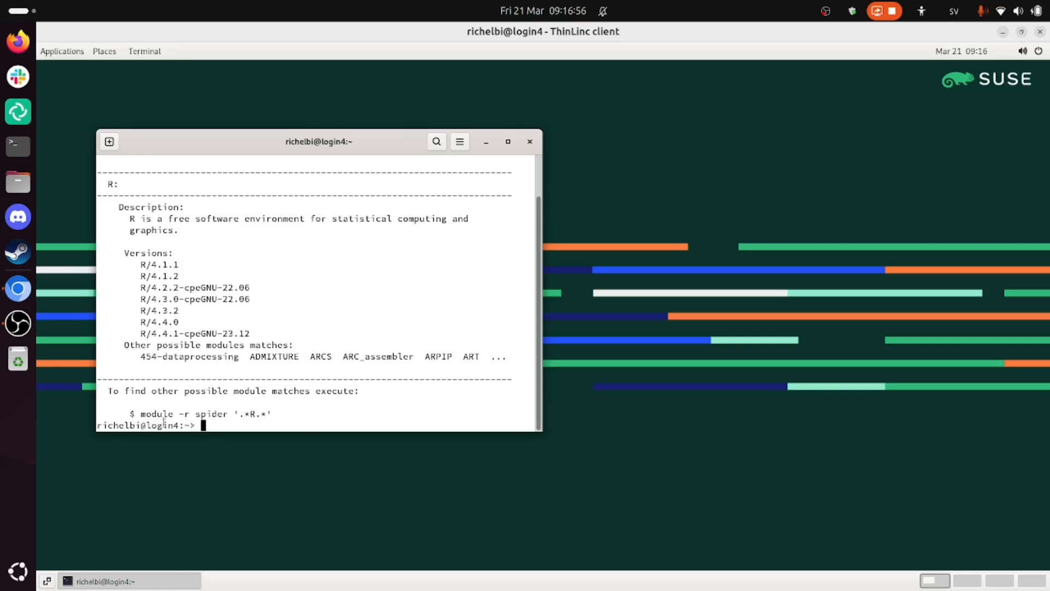
# Step: Highlight the node name in the prompt, end the terminal session with exit, and switch back to the PDC guide in Chromium
pyautogui.moveTo(147, 426); pyautogui.dragTo(180, 427)
pyautogui.write('exit')
pyautogui.press('Return')
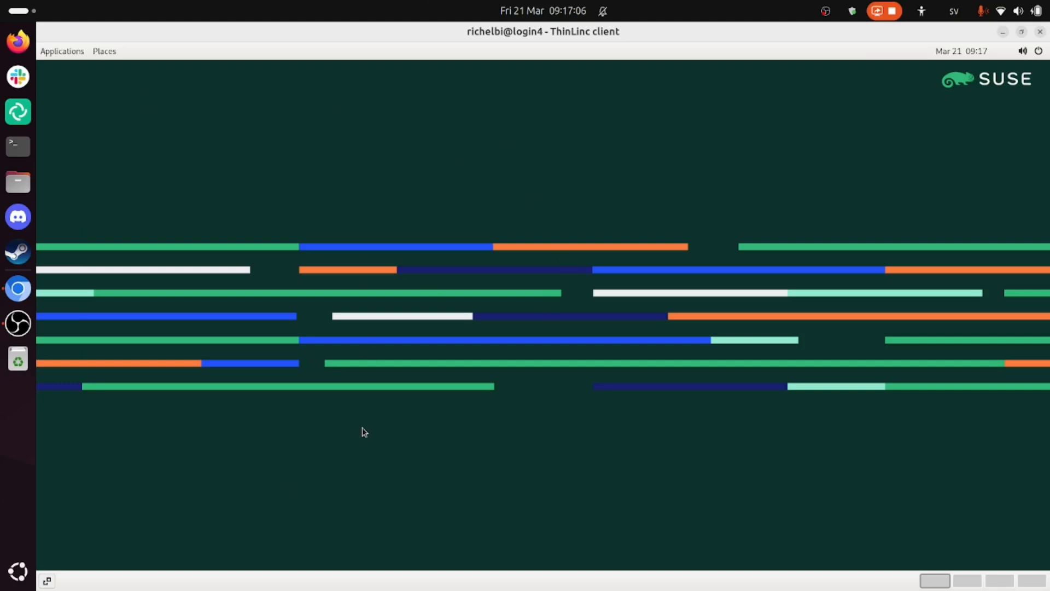
pyautogui.hotkey('alt', 'Tab')
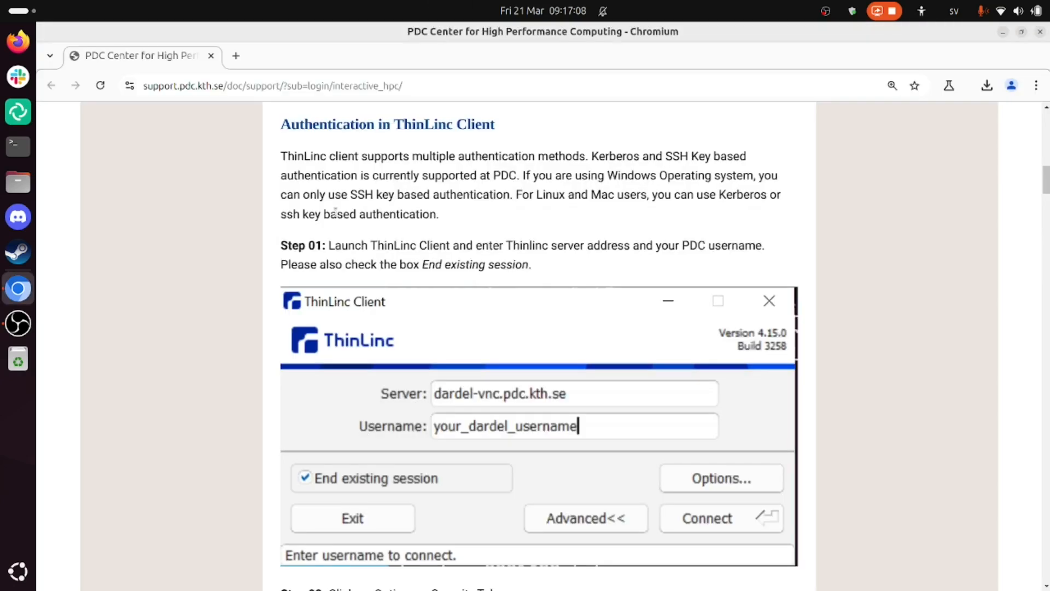